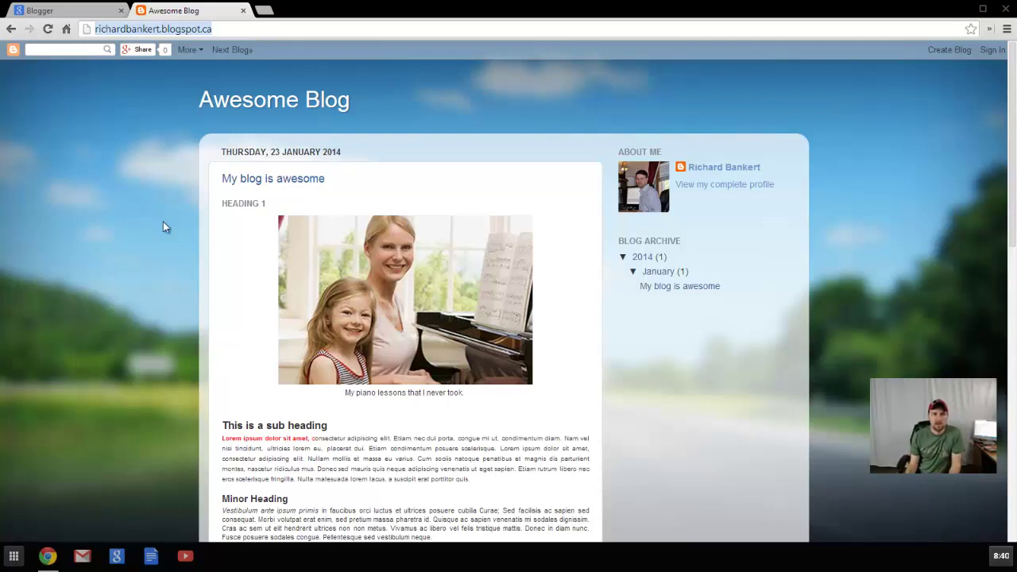
left_click(160, 307)
scroll(161, 307, "down", 1)
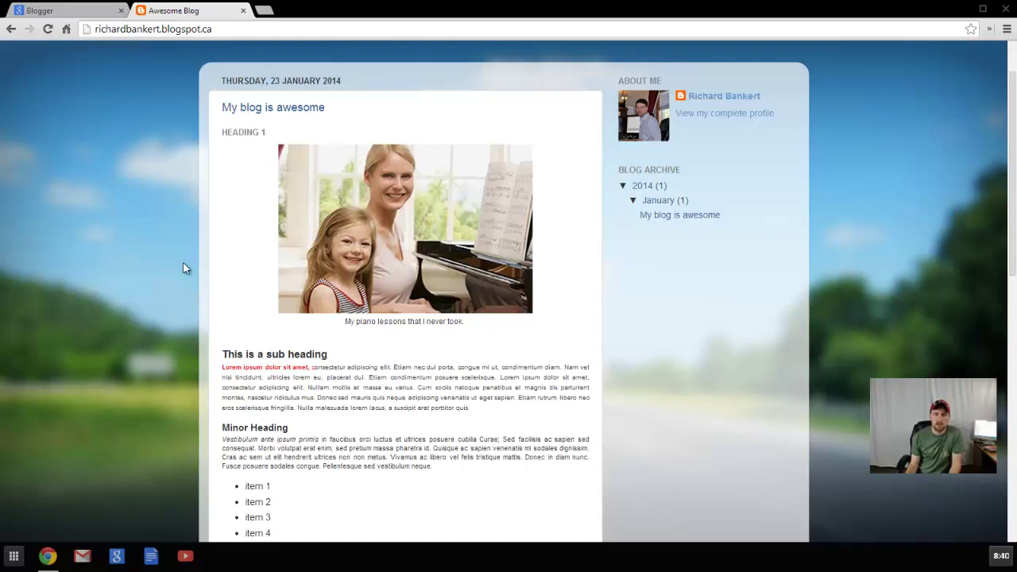
scroll(183, 268, "down", 1)
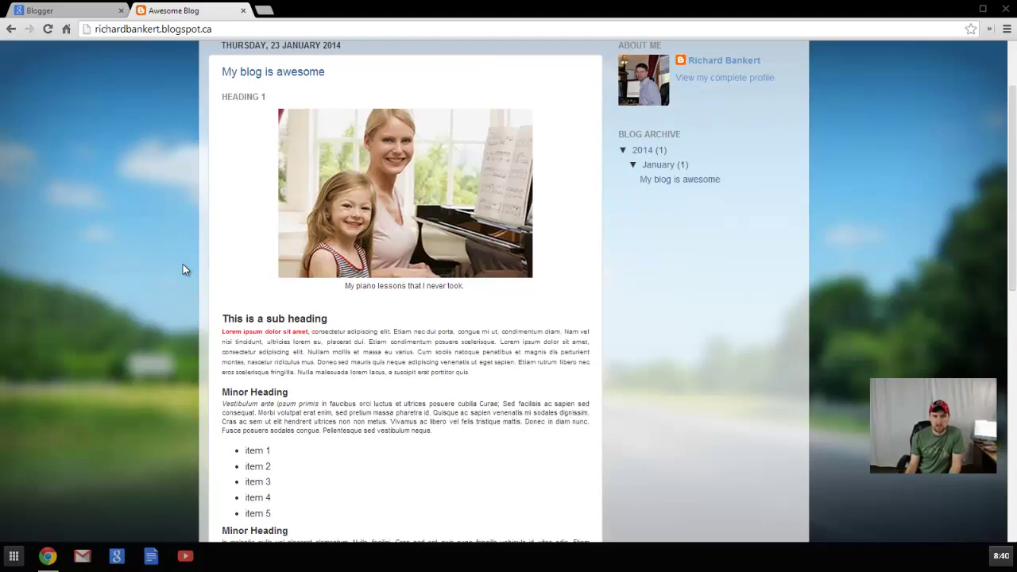
scroll(184, 275, "down", 7)
scroll(206, 302, "down", 1)
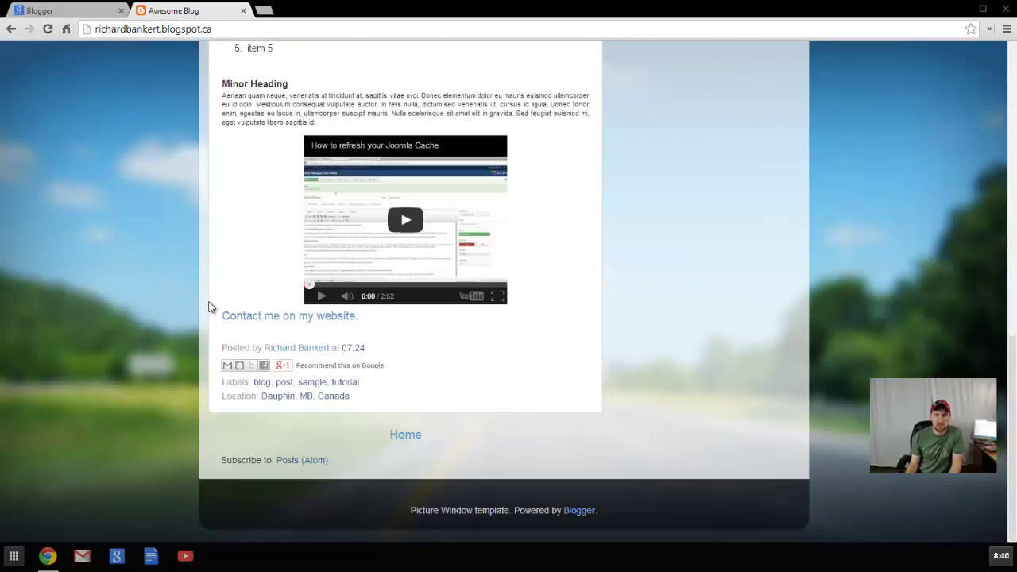
scroll(206, 304, "up", 9)
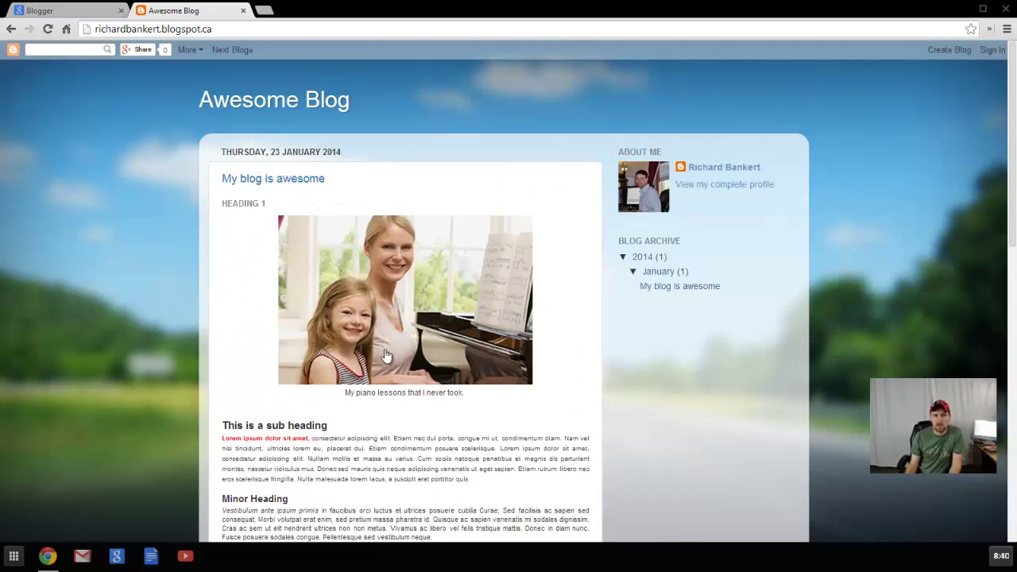
scroll(378, 360, "down", 6)
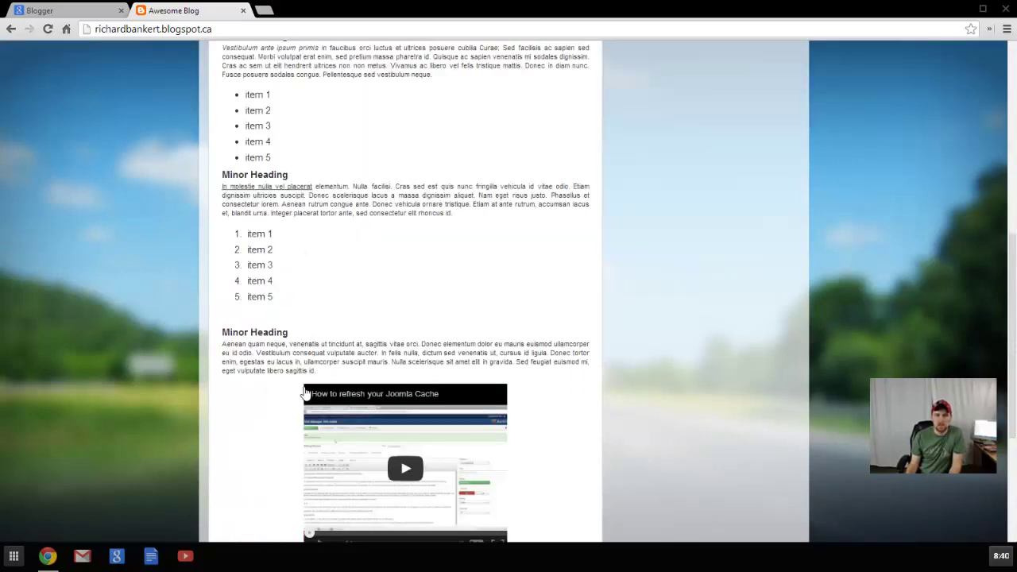
scroll(304, 393, "down", 2)
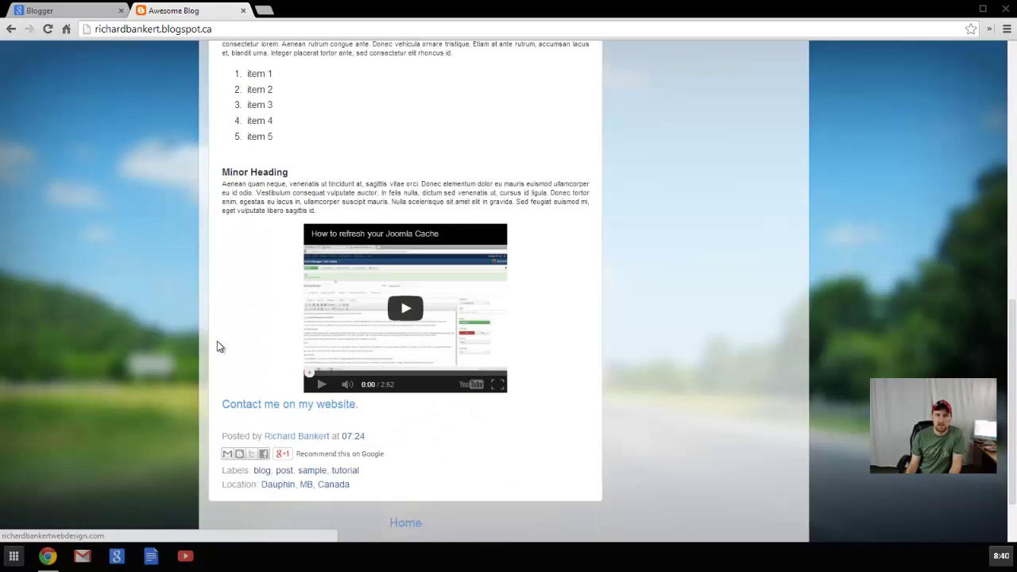
scroll(219, 341, "up", 8)
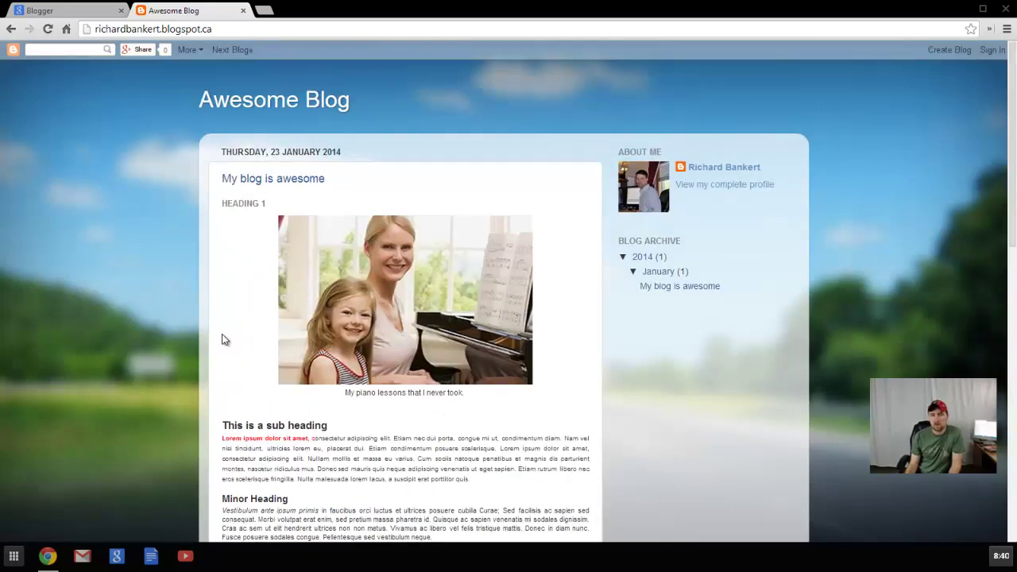
Go to blogger.com in the Blogger tab and sign in with the account password.
left_click(59, 10)
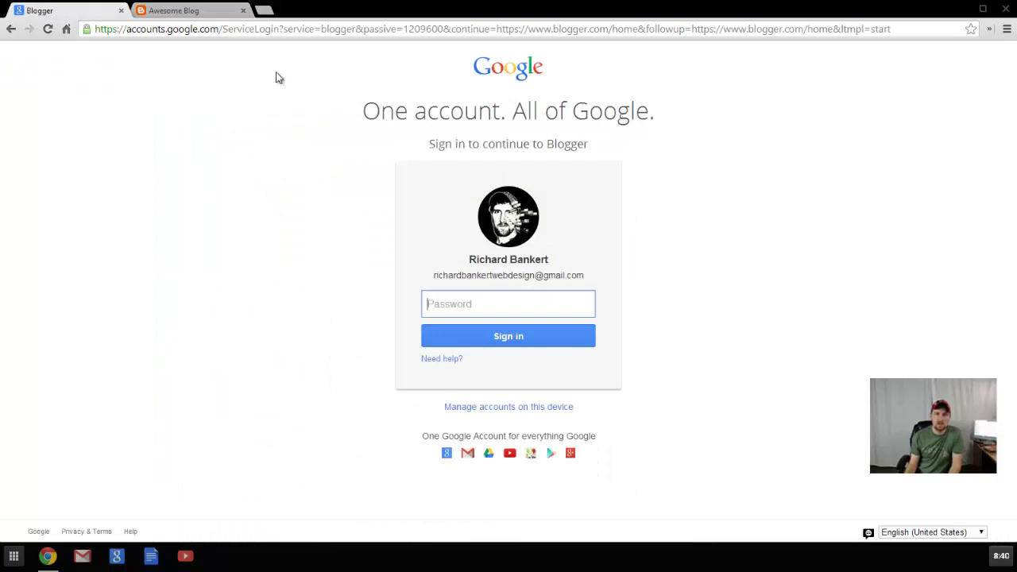
left_click(281, 30)
type("blogger.com")
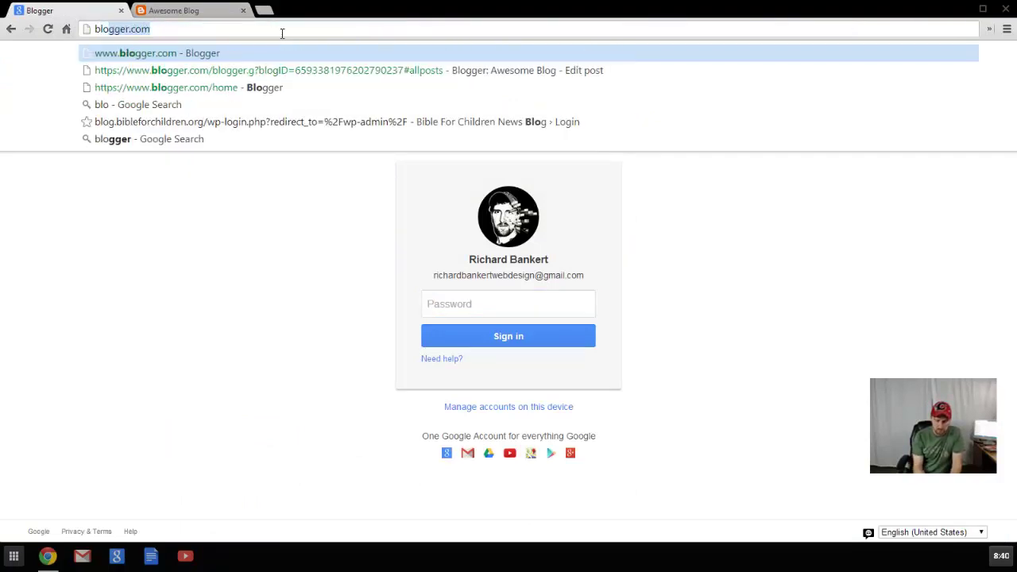
key("Return")
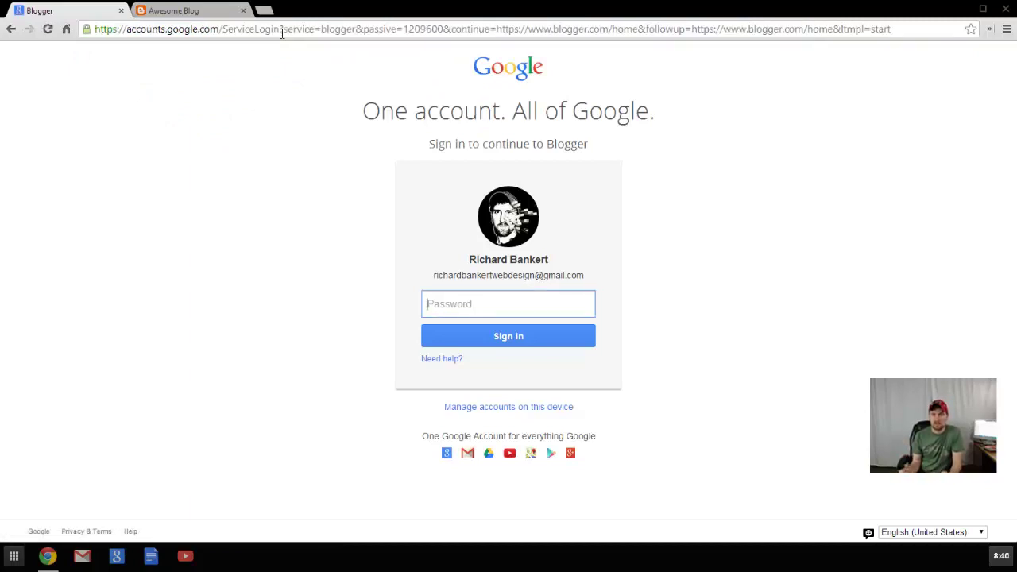
type("****")
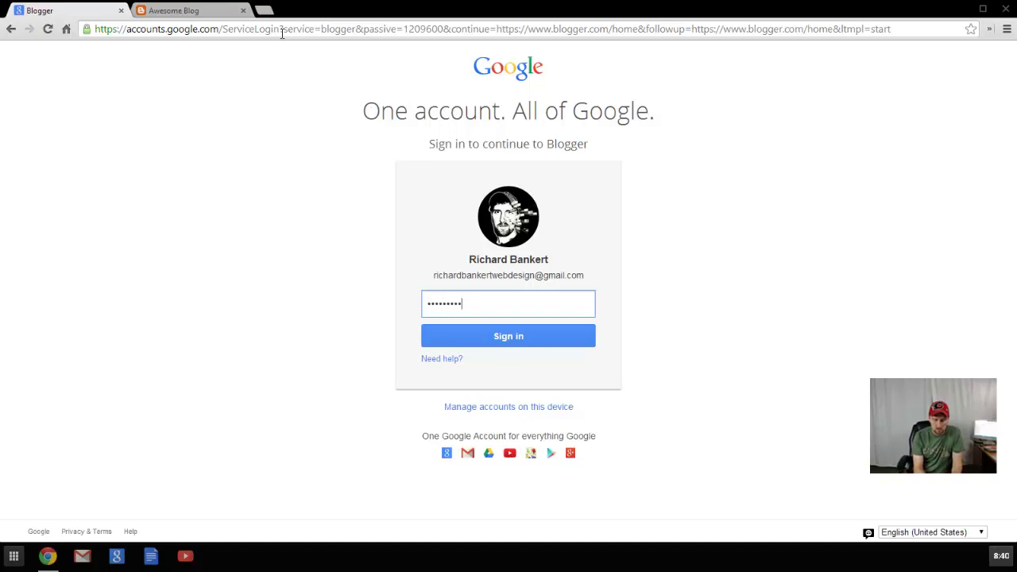
key("Return")
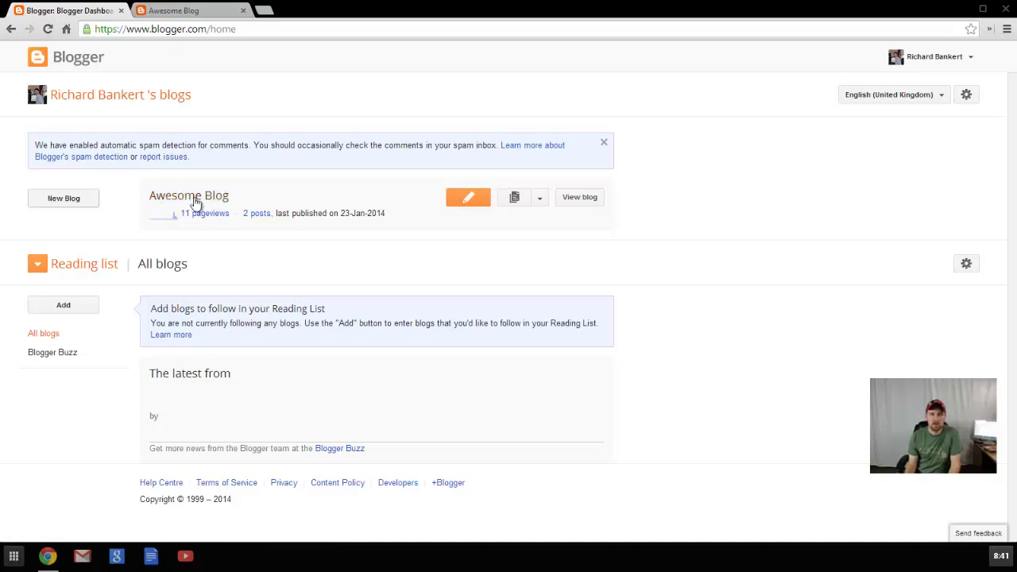
Start a new blog and enter 'richardbankert2' as its address.
left_click(62, 198)
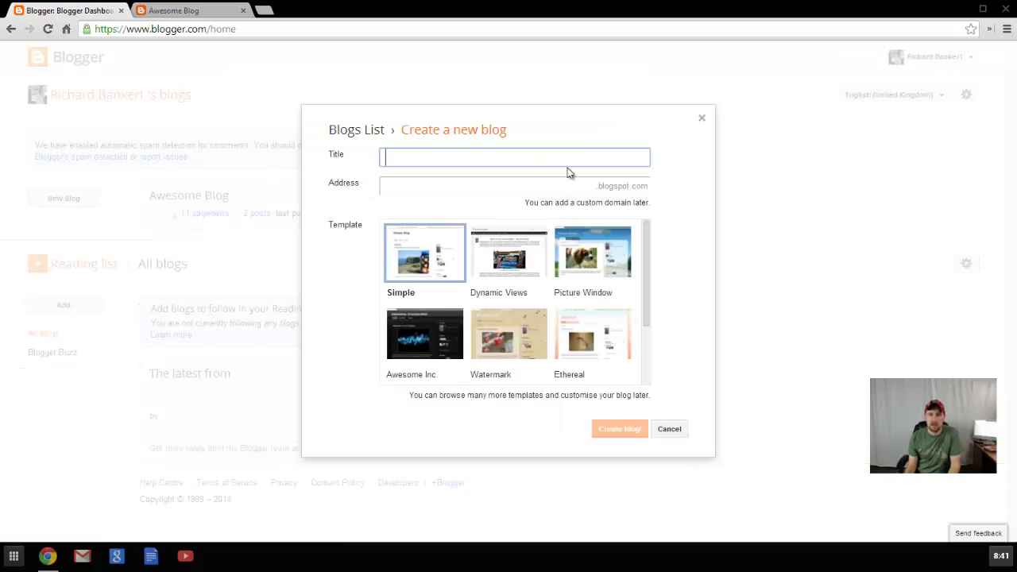
left_click(557, 188)
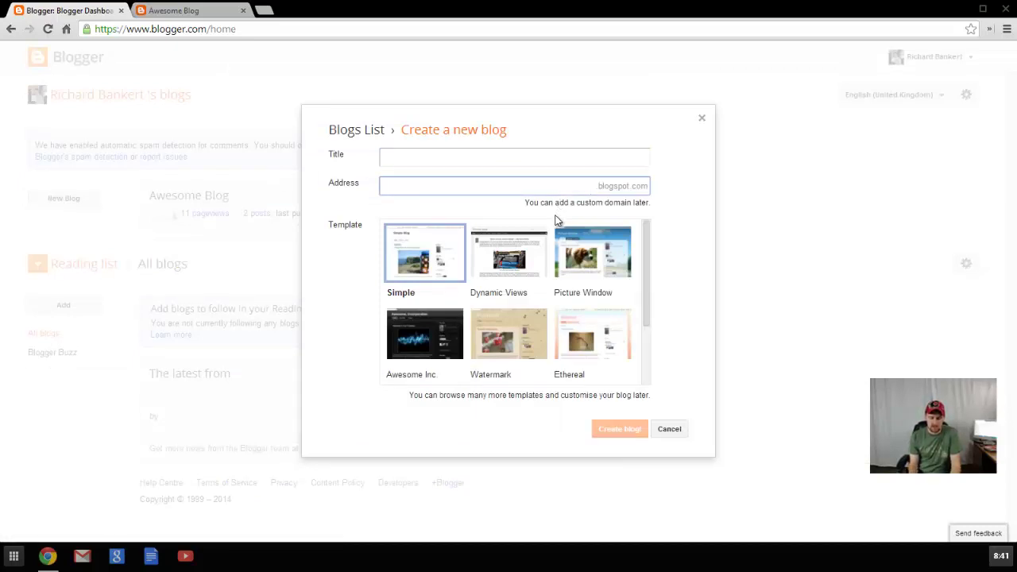
type("richardbankert")
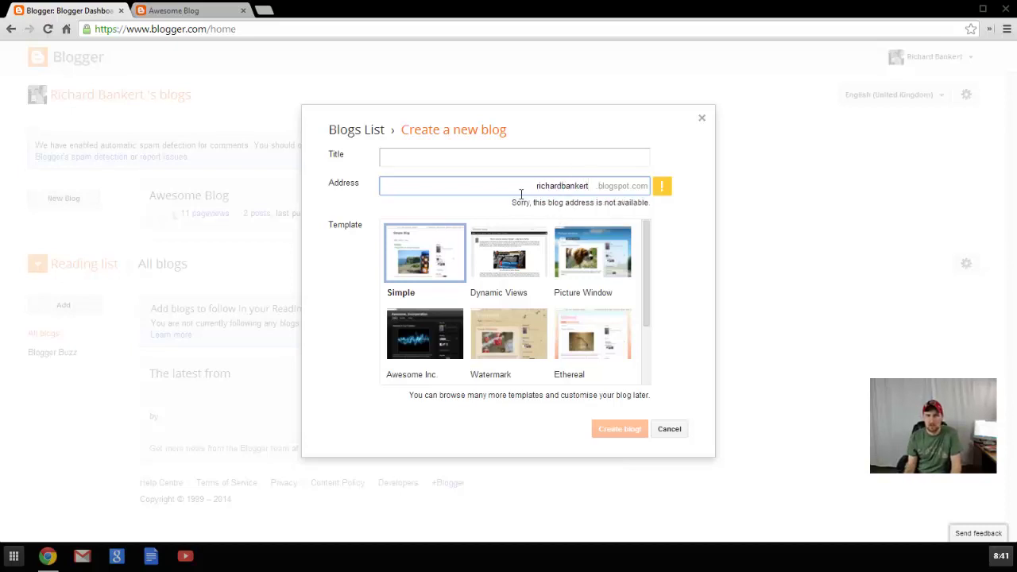
type("2")
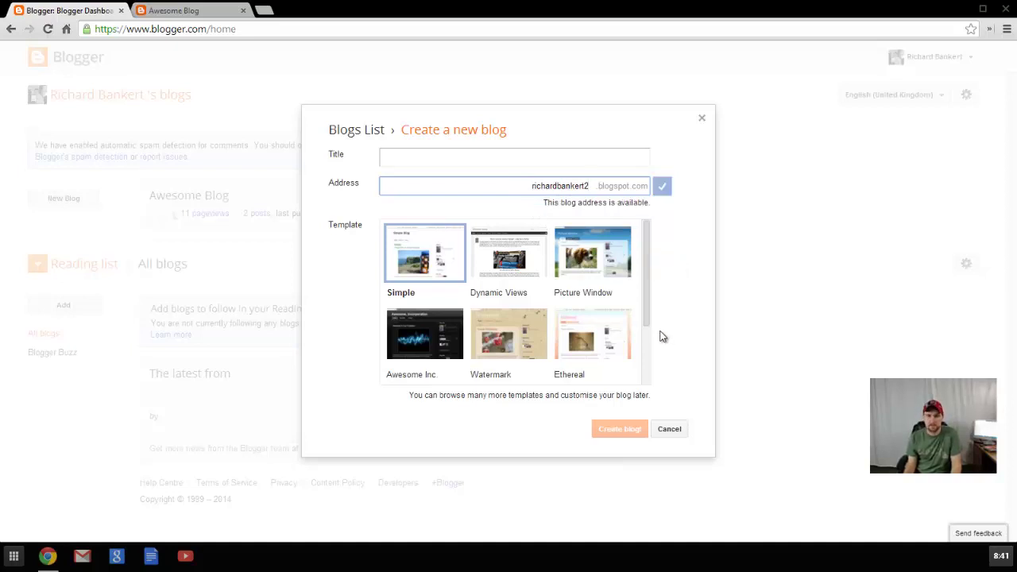
Try several templates, settle on Awesome Inc., and focus the blog Title field.
left_click(502, 260)
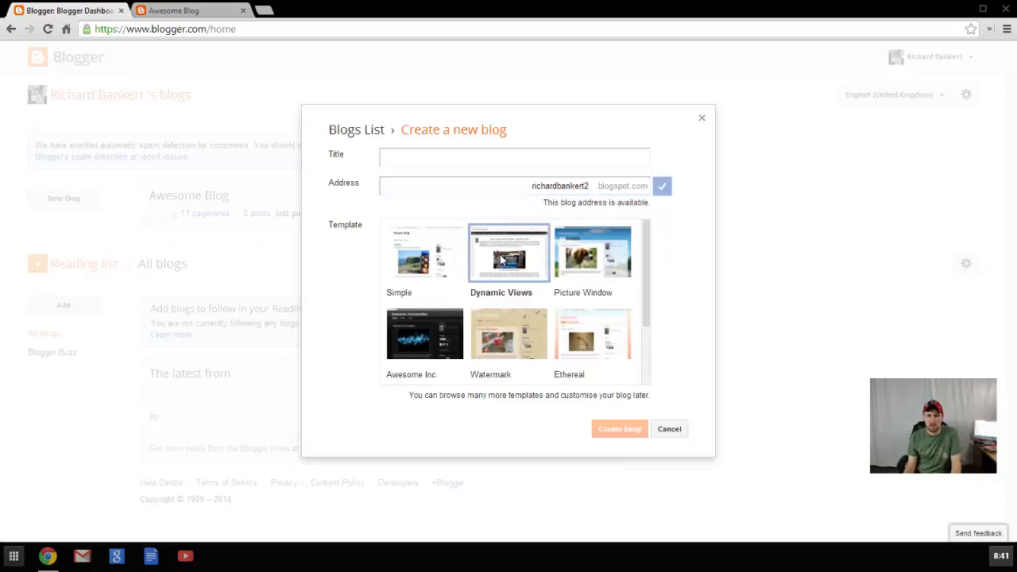
left_click(584, 268)
left_click(582, 339)
left_click(518, 334)
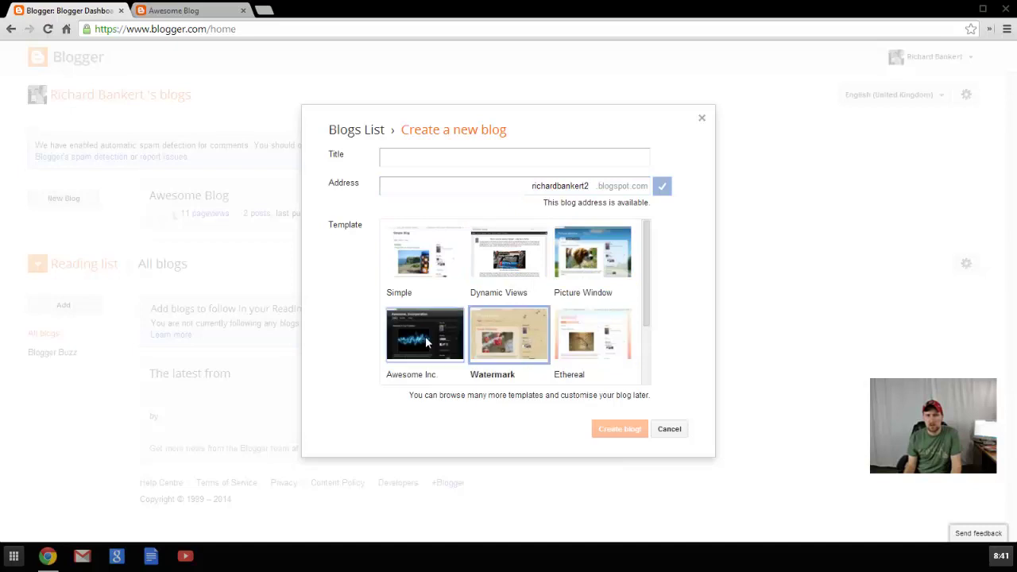
left_click(429, 342)
left_click(650, 342)
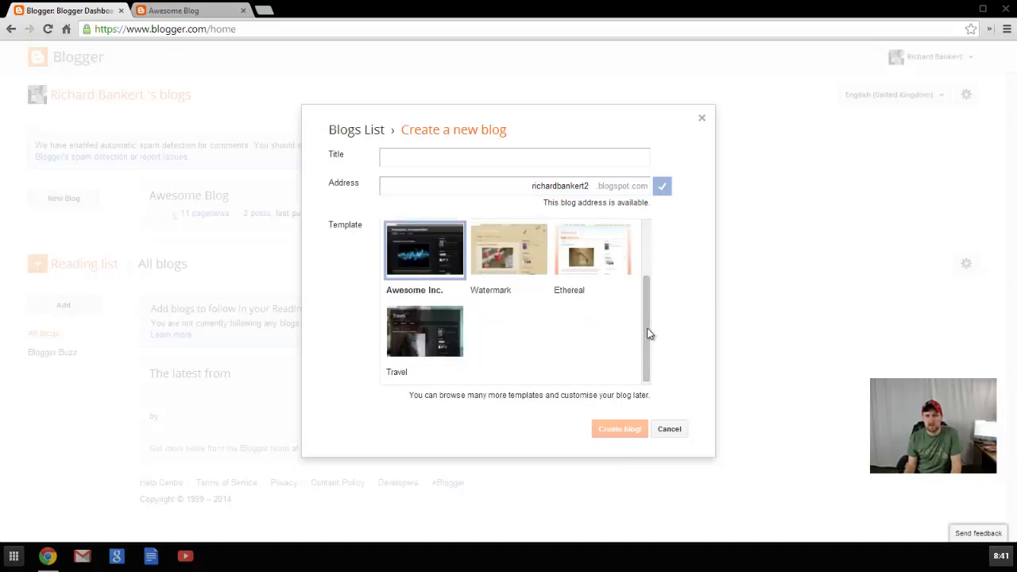
scroll(645, 299, "up", 2)
left_click(497, 160)
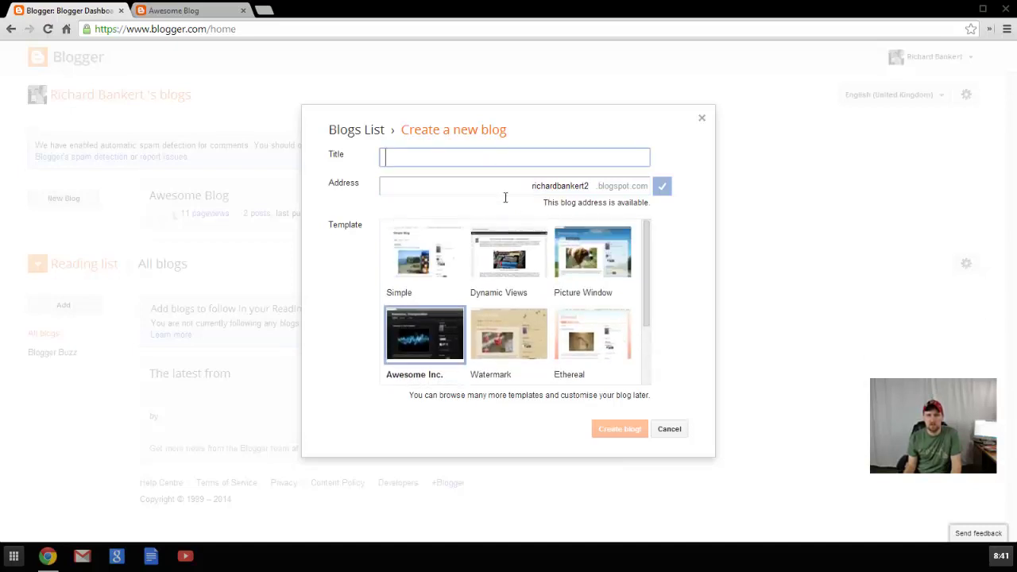
Cancel the new blog and open Awesome Blog's Overview with its pageview chart.
left_click(662, 430)
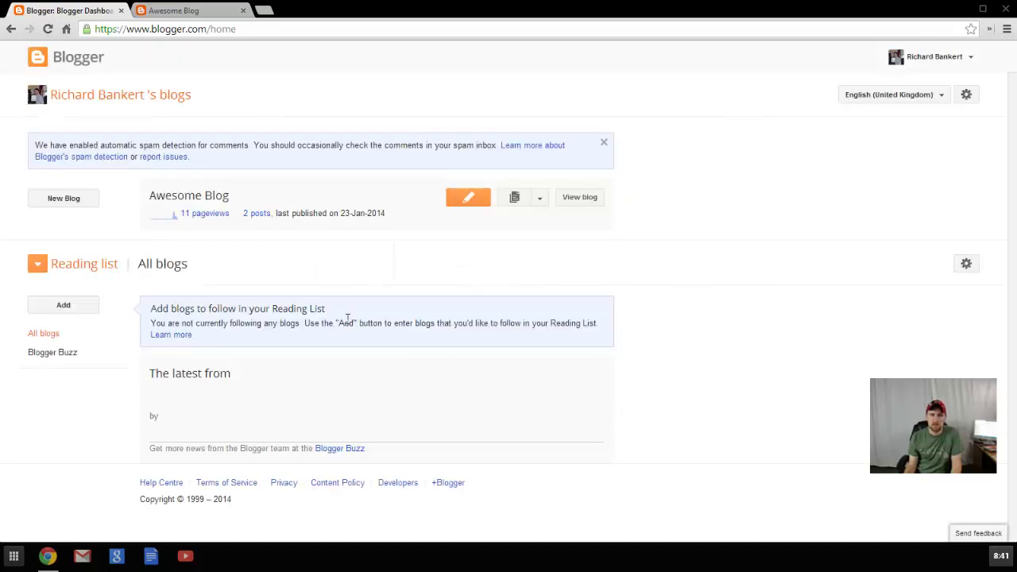
left_click(182, 196)
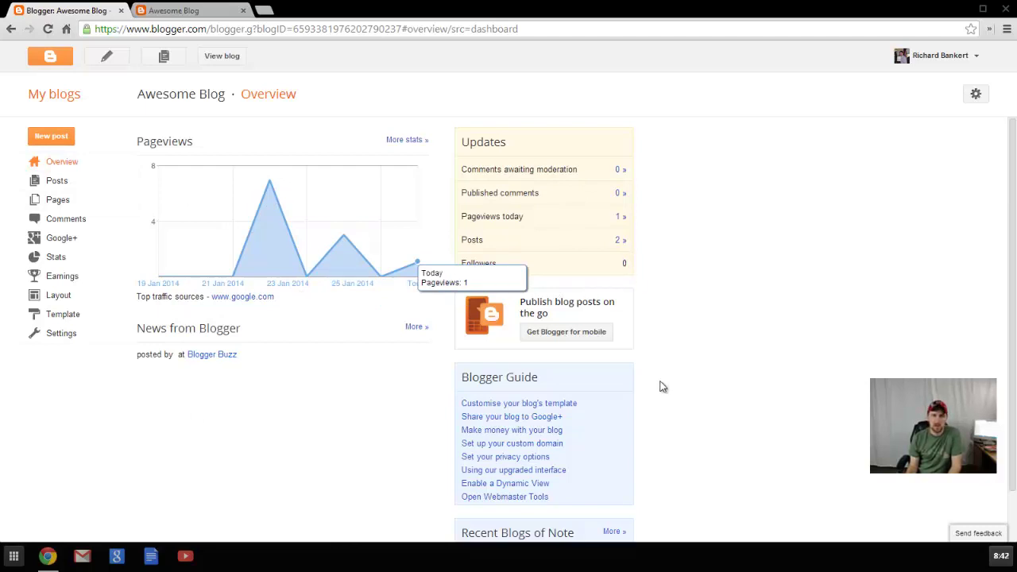
scroll(664, 387, "down", 1)
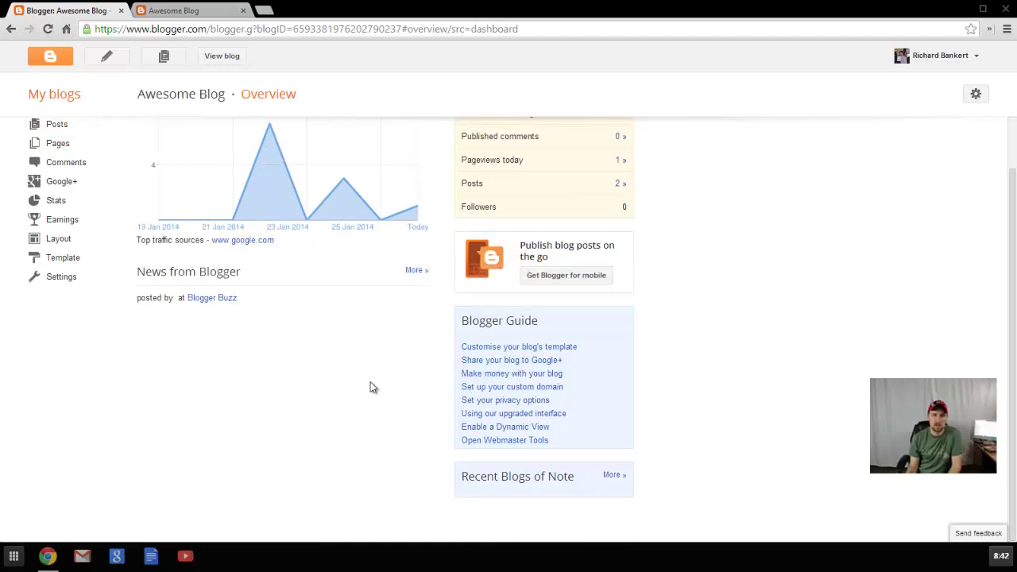
scroll(370, 381, "up", 1)
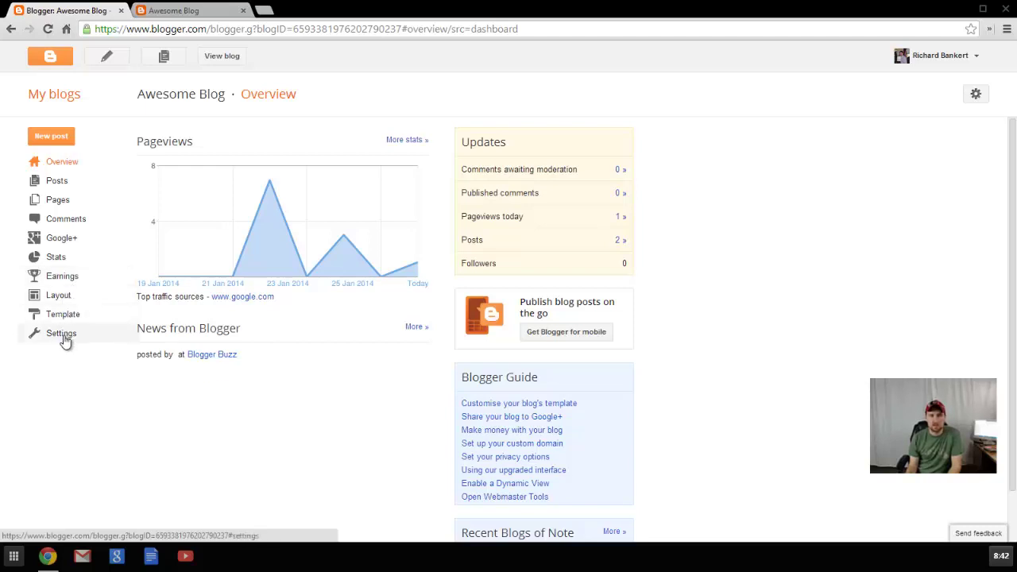
Open 'My blog is awesome' from Posts for editing and view the live blog page.
left_click(61, 184)
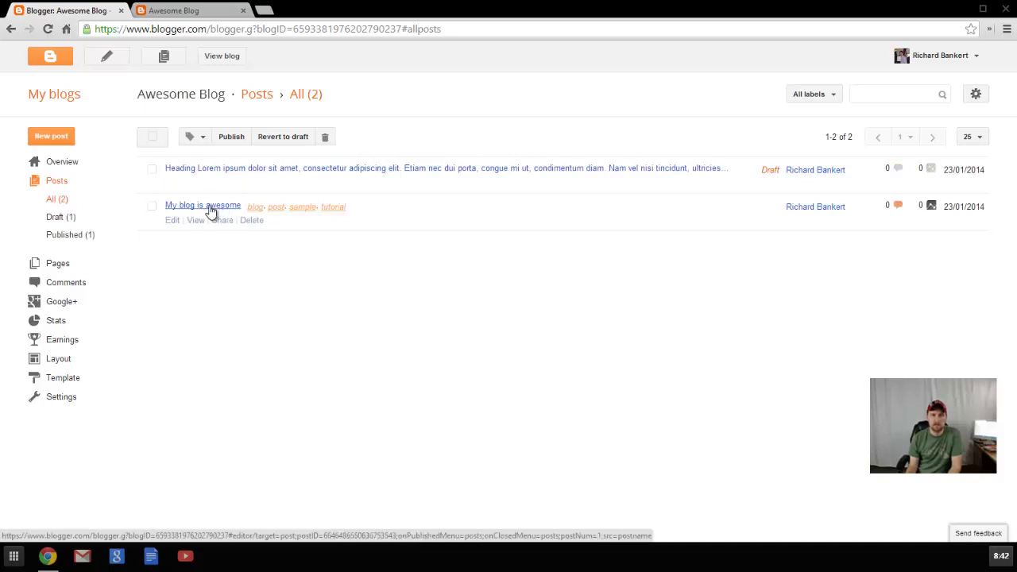
left_click(208, 206)
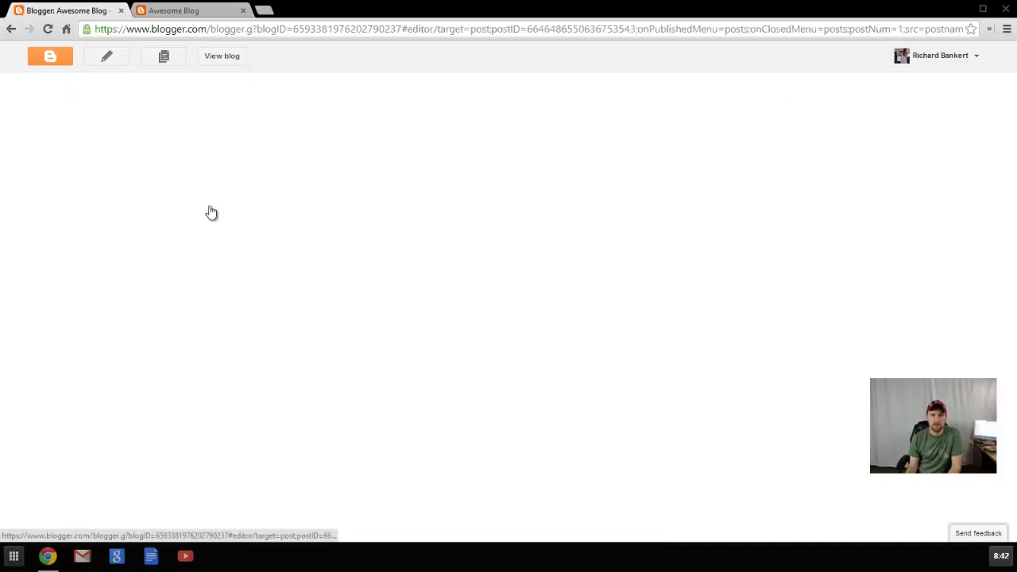
left_click(176, 11)
scroll(236, 293, "down", 10)
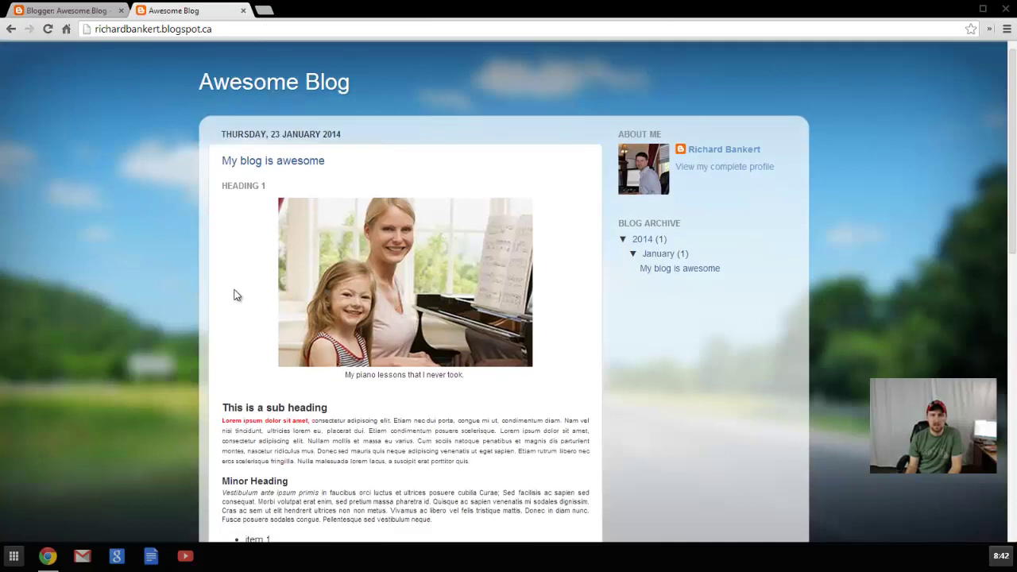
scroll(236, 266, "up", 10)
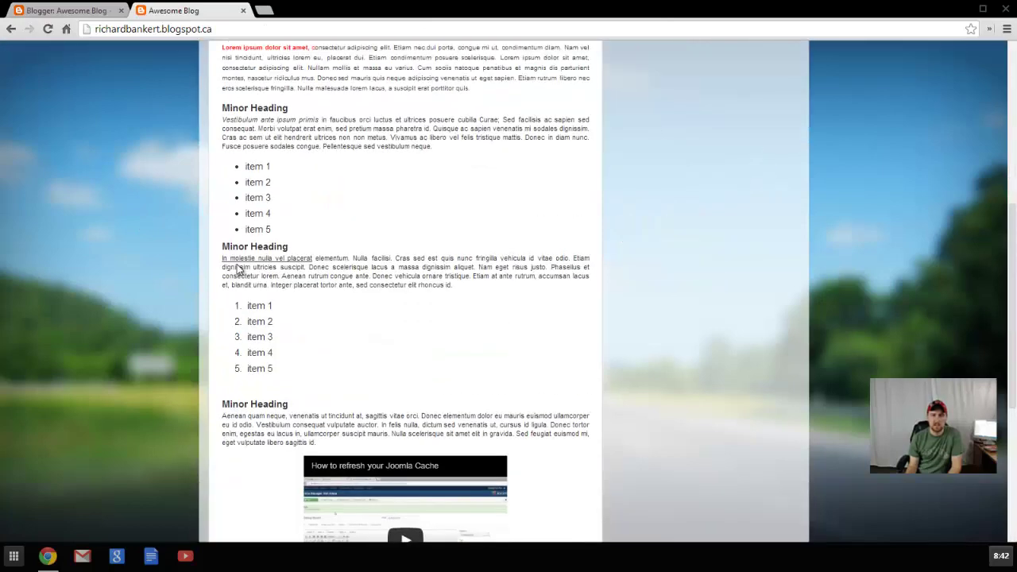
Append 'don't know know' to the 'My blog is awesome' post title.
left_click(67, 10)
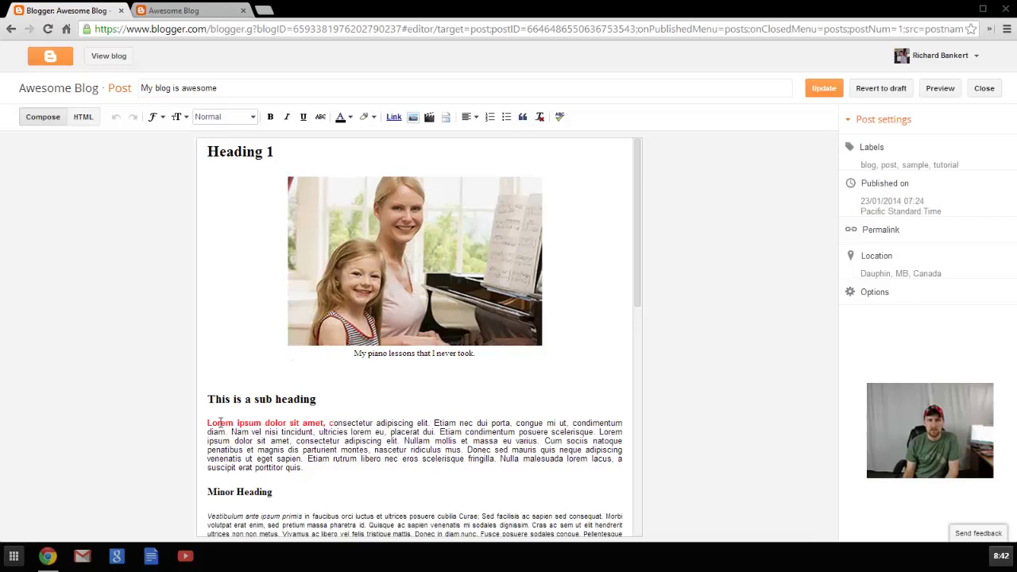
scroll(229, 413, "down", 3)
scroll(302, 382, "down", 10)
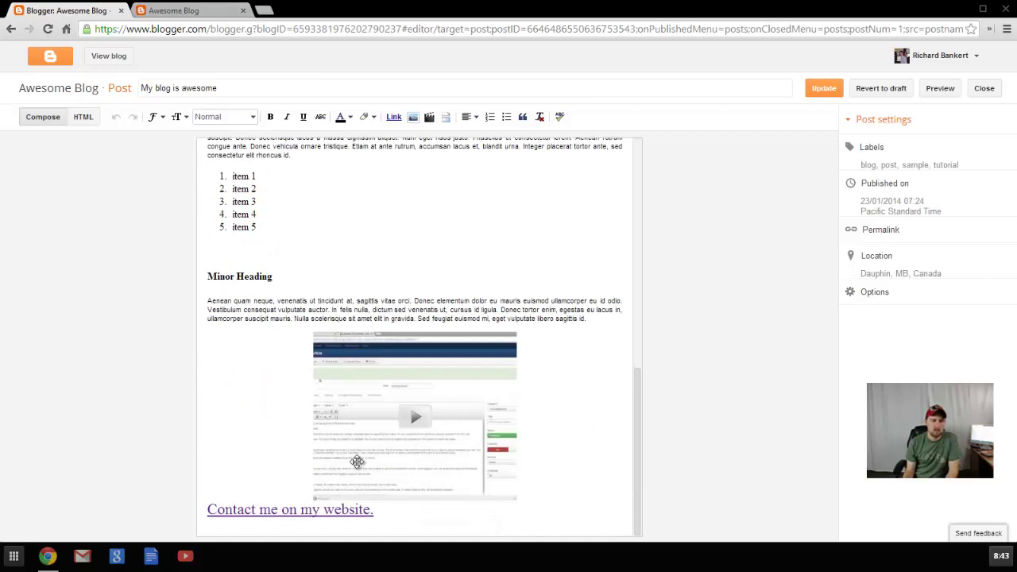
scroll(324, 447, "up", 8)
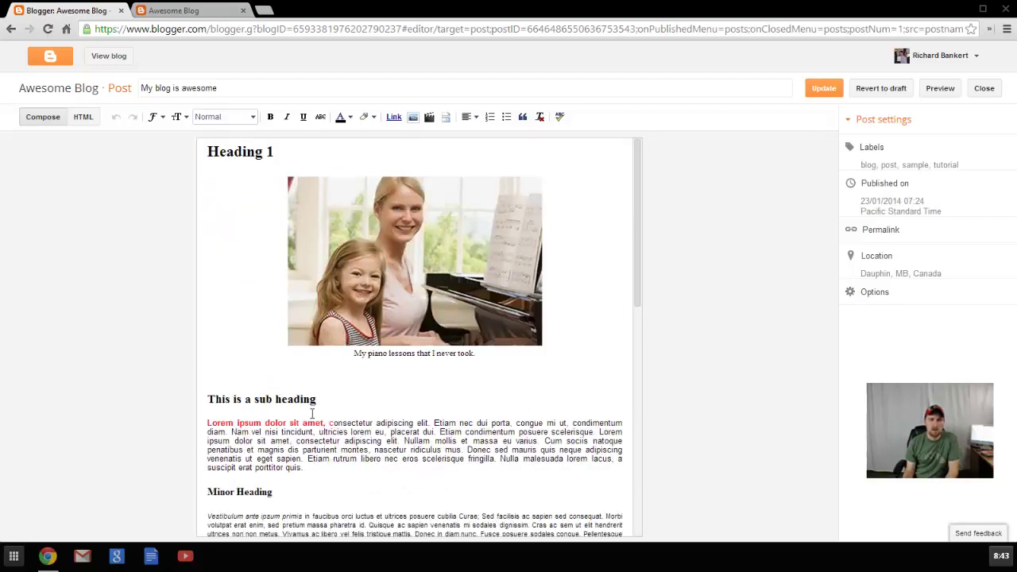
left_click(219, 88)
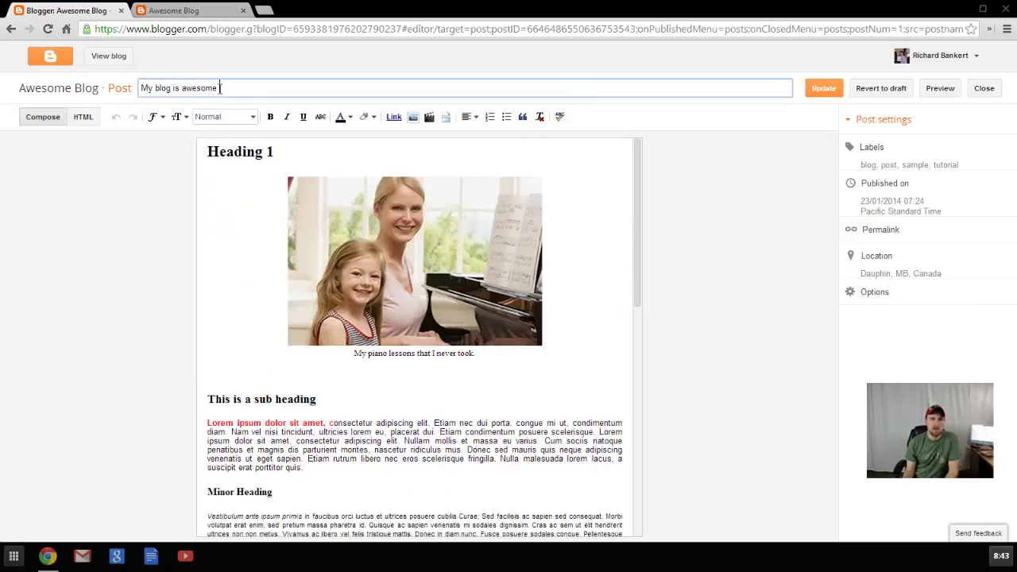
left_click_drag(143, 89, 228, 88)
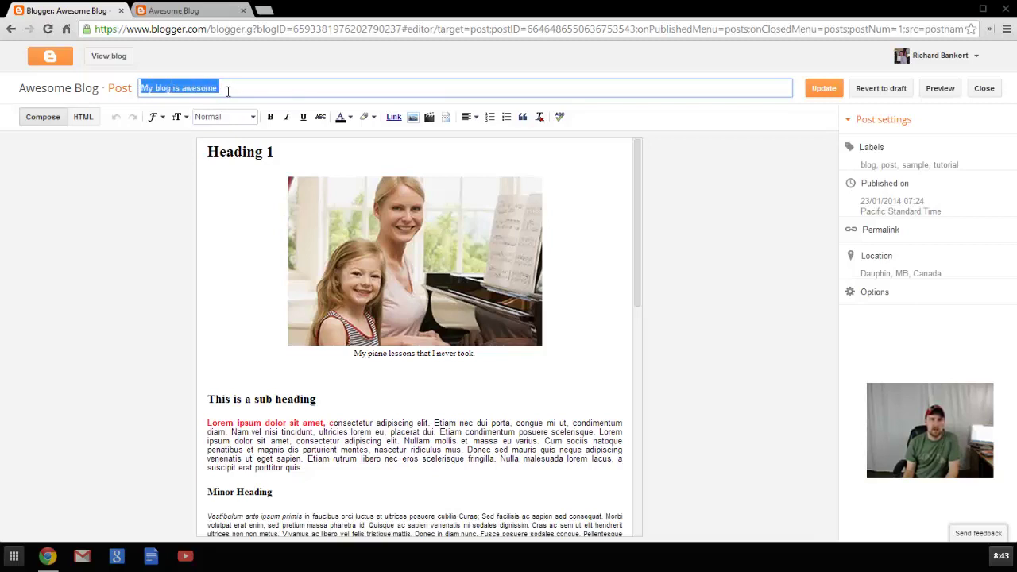
left_click(228, 90)
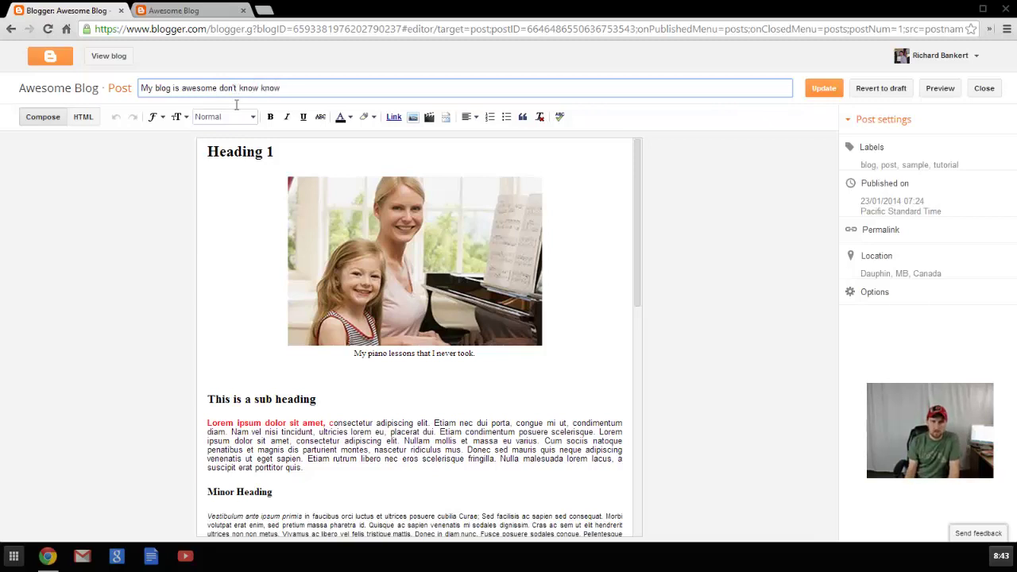
left_click(141, 206)
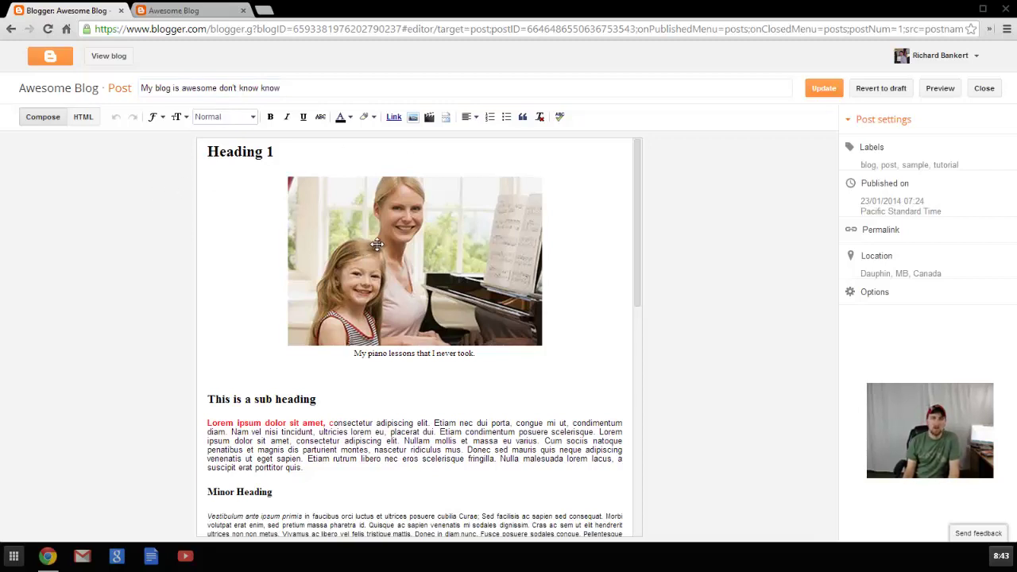
left_click_drag(276, 151, 206, 152)
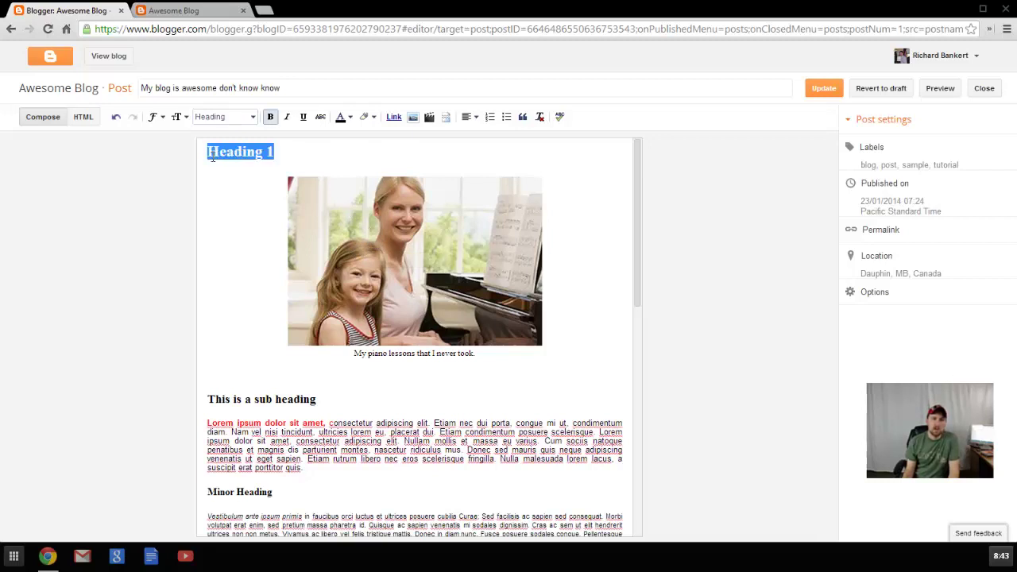
left_click(251, 117)
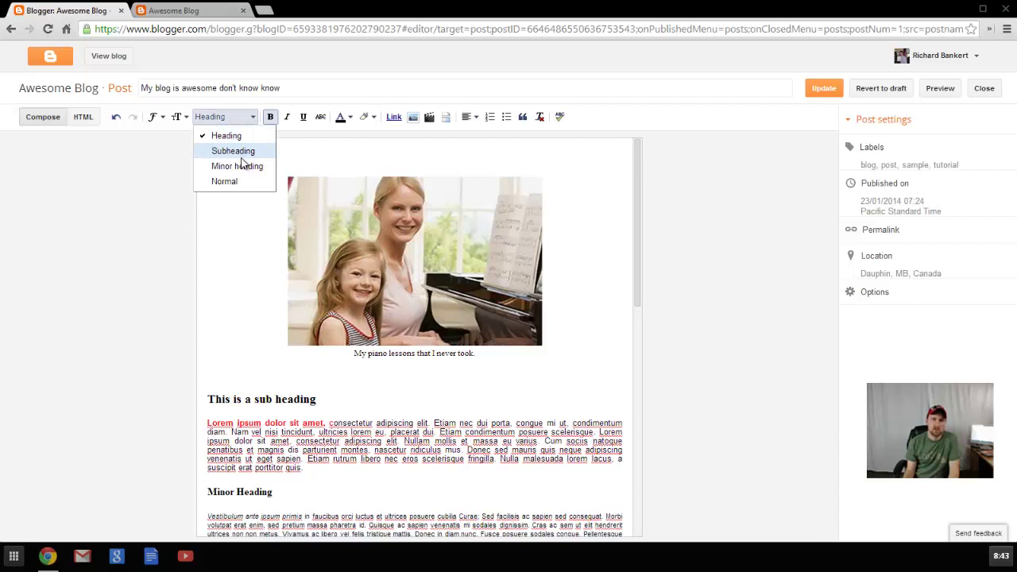
left_click(244, 184)
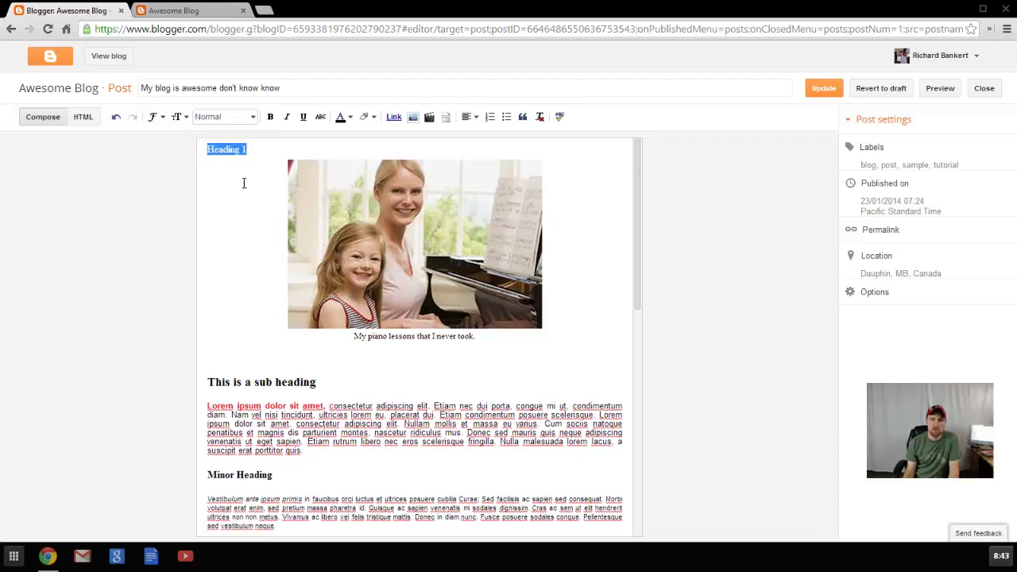
left_click(252, 118)
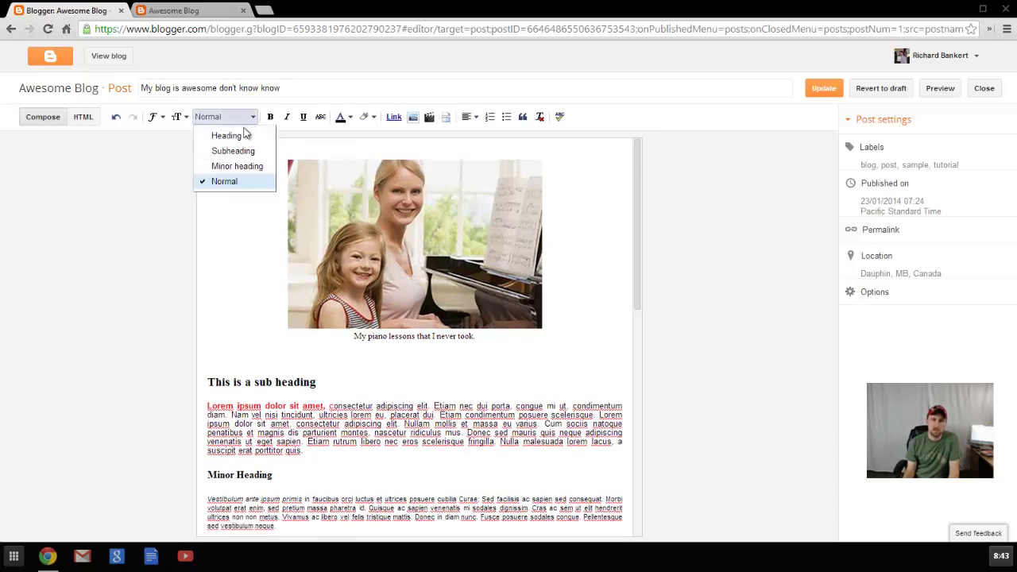
left_click(248, 136)
left_click(252, 120)
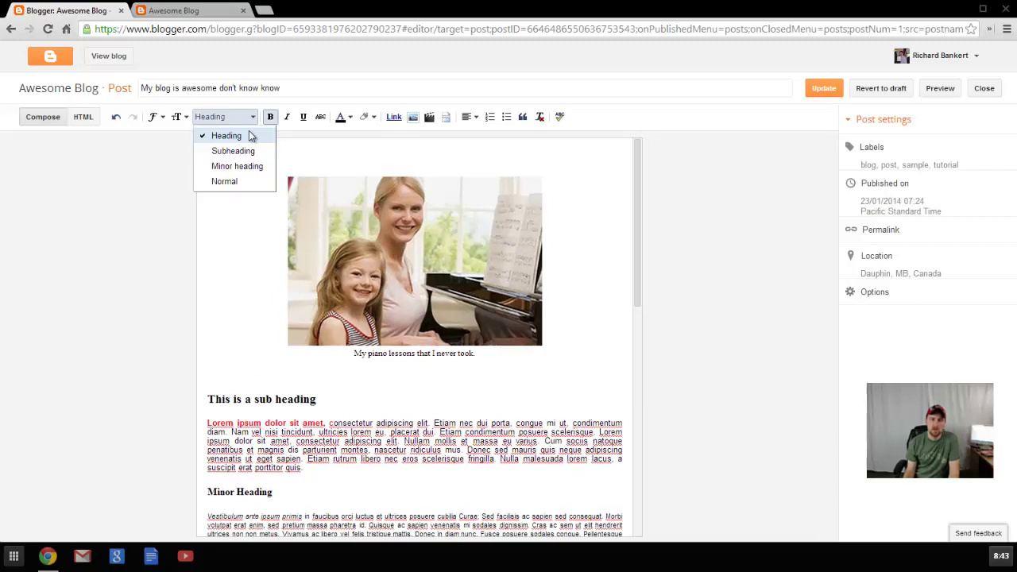
left_click(224, 152)
left_click(252, 121)
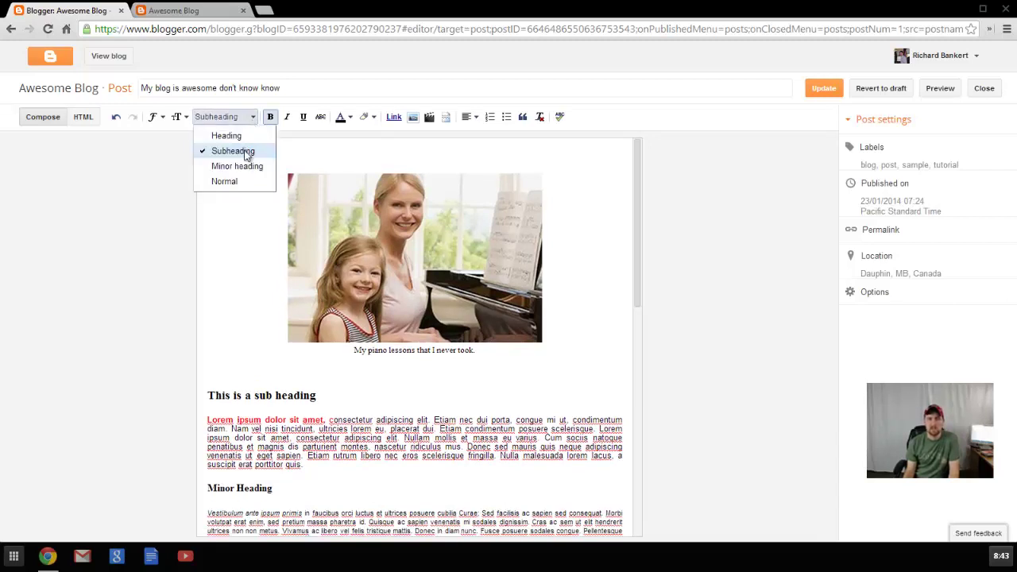
left_click(239, 168)
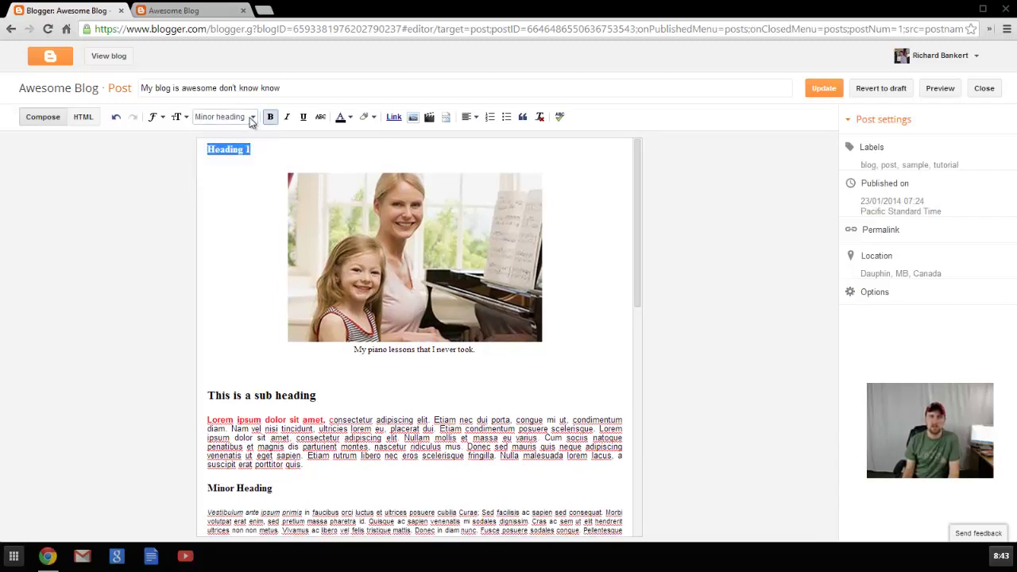
left_click(251, 120)
left_click(248, 136)
left_click(236, 195)
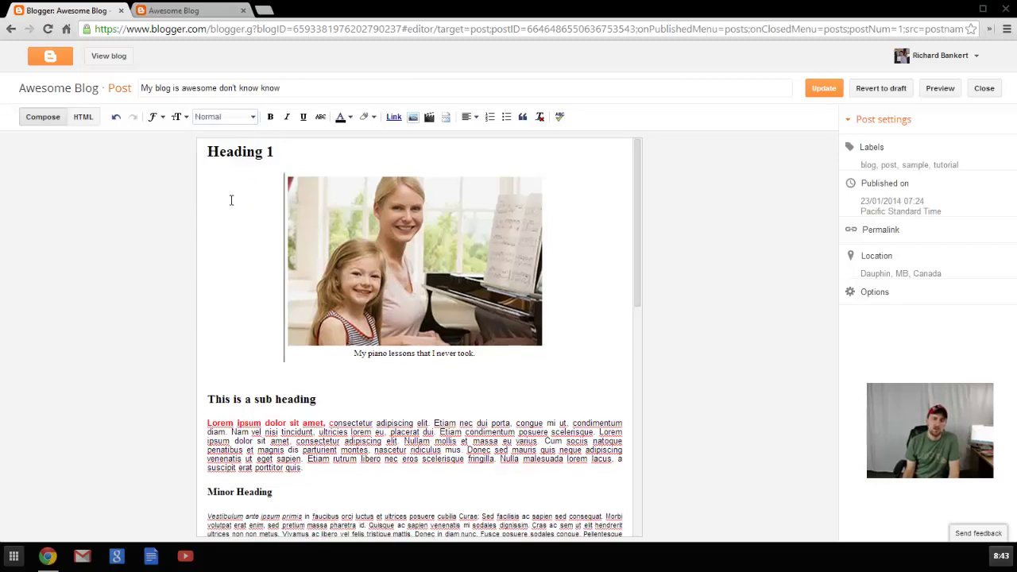
left_click_drag(276, 153, 198, 166)
left_click(223, 196)
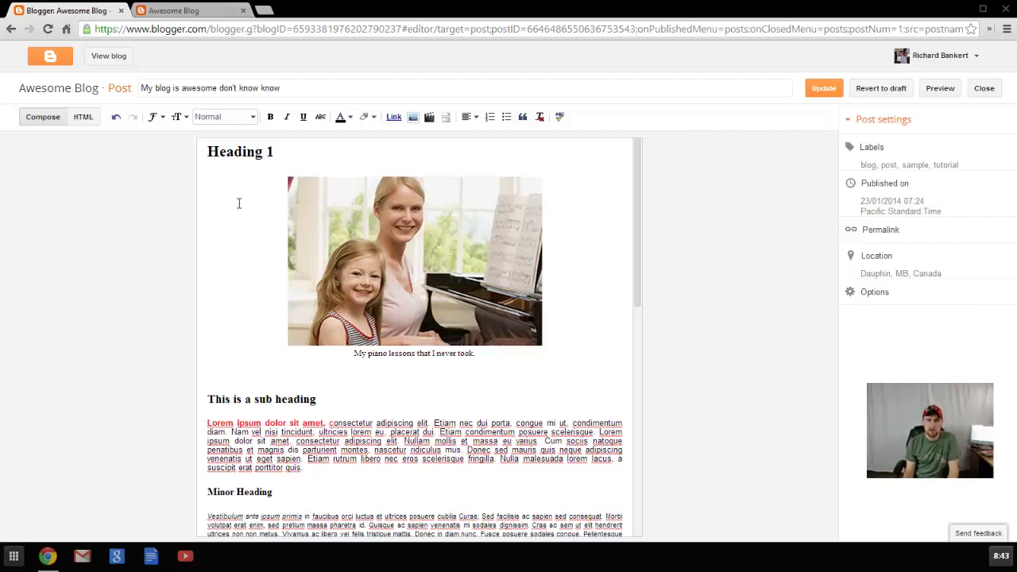
scroll(251, 340, "down", 2)
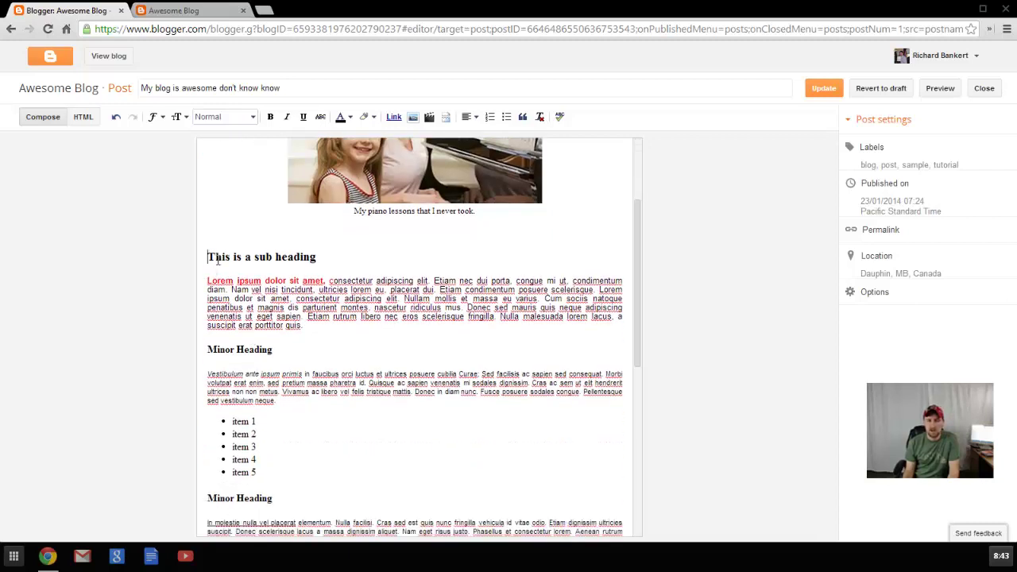
left_click_drag(207, 257, 320, 274)
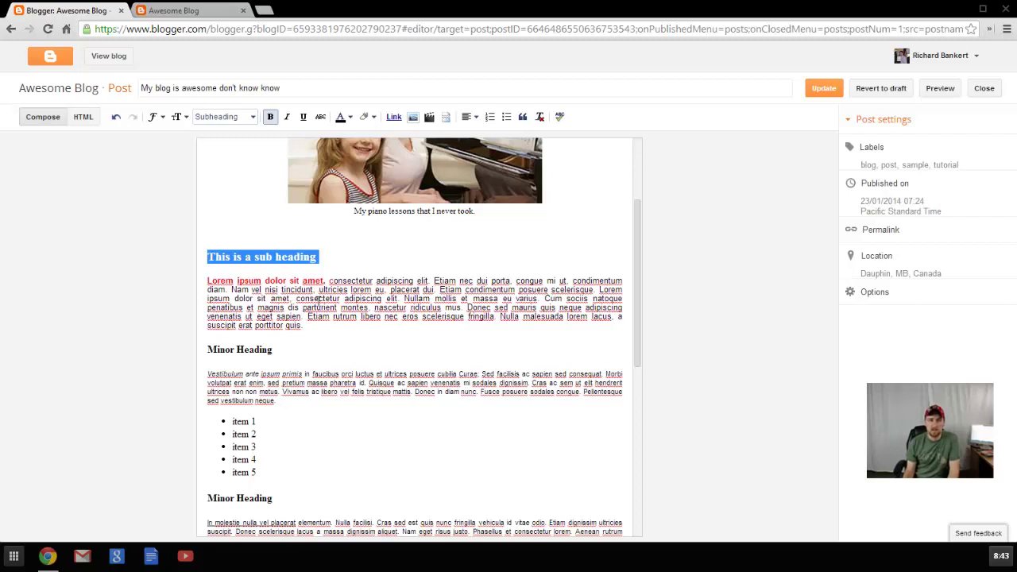
left_click(318, 299)
scroll(274, 316, "down", 1)
left_click_drag(288, 331, 210, 335)
key("BackSpace")
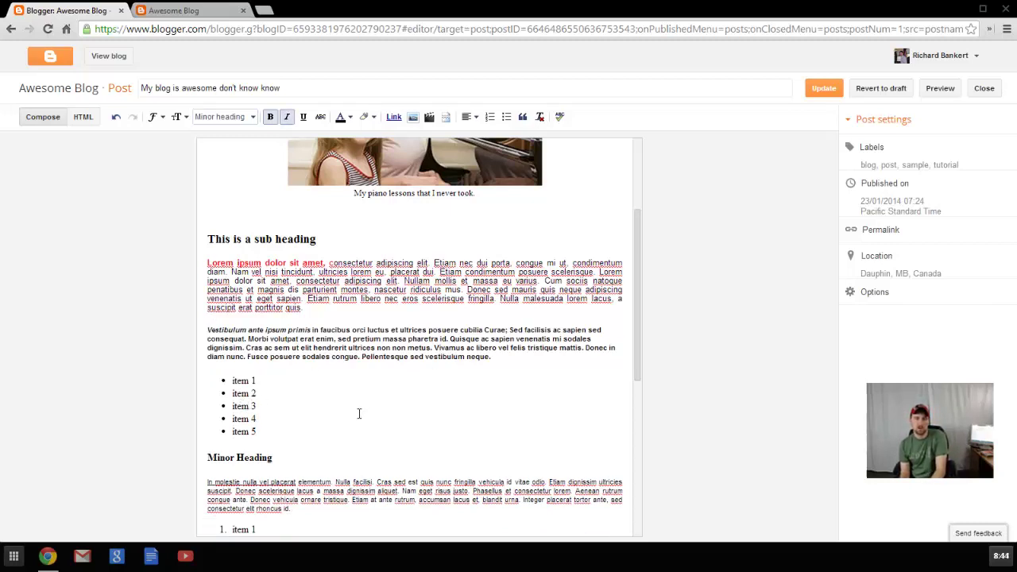
key("ctrl+z")
key("ctrl+z")
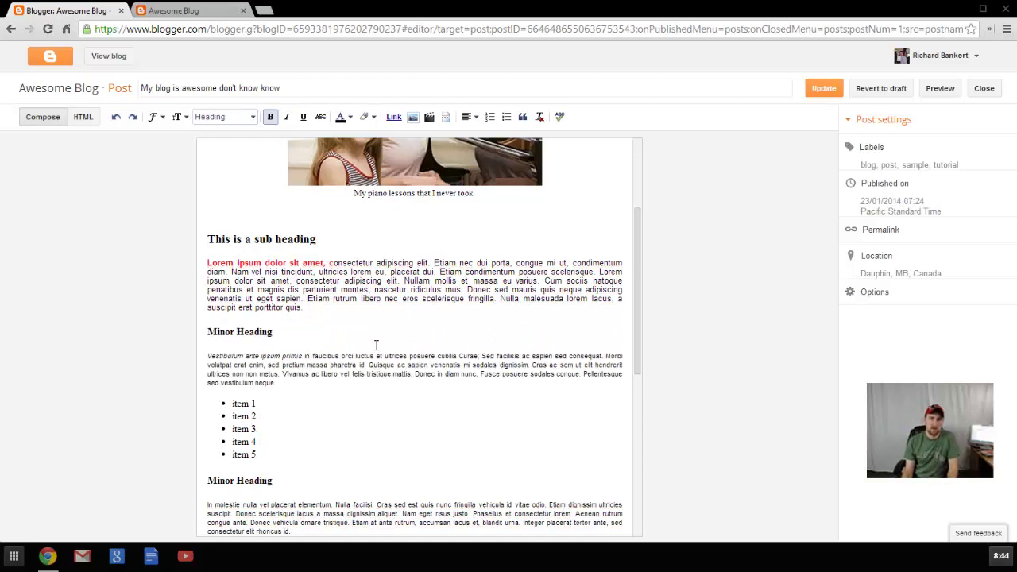
left_click(390, 320)
scroll(381, 332, "up", 2)
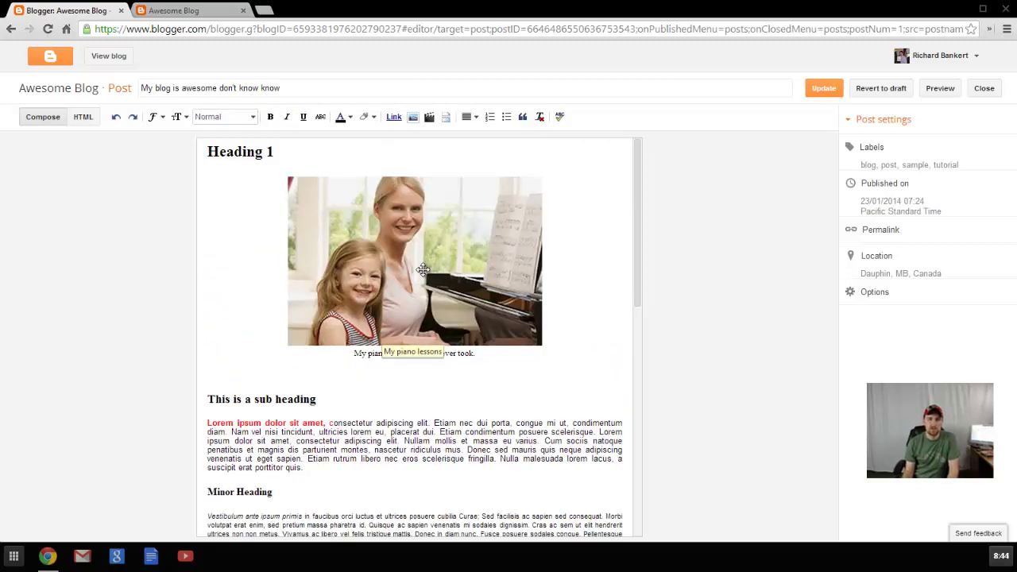
left_click(186, 119)
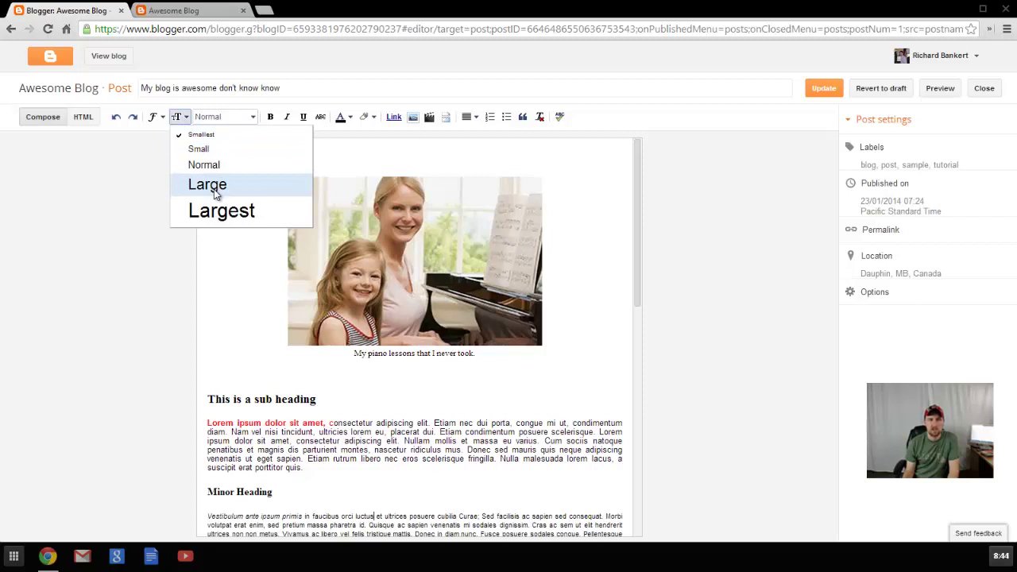
left_click(177, 119)
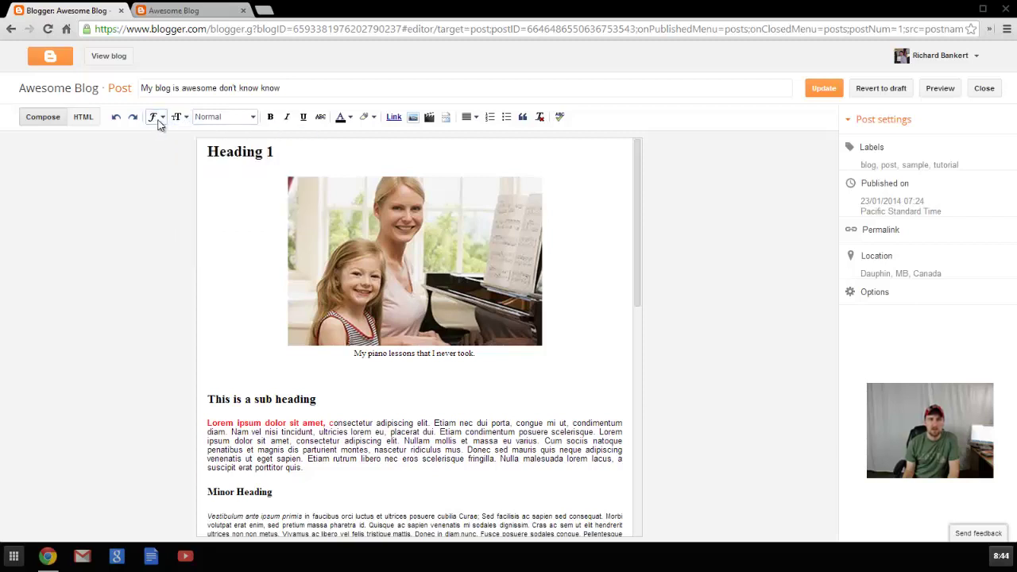
left_click(158, 122)
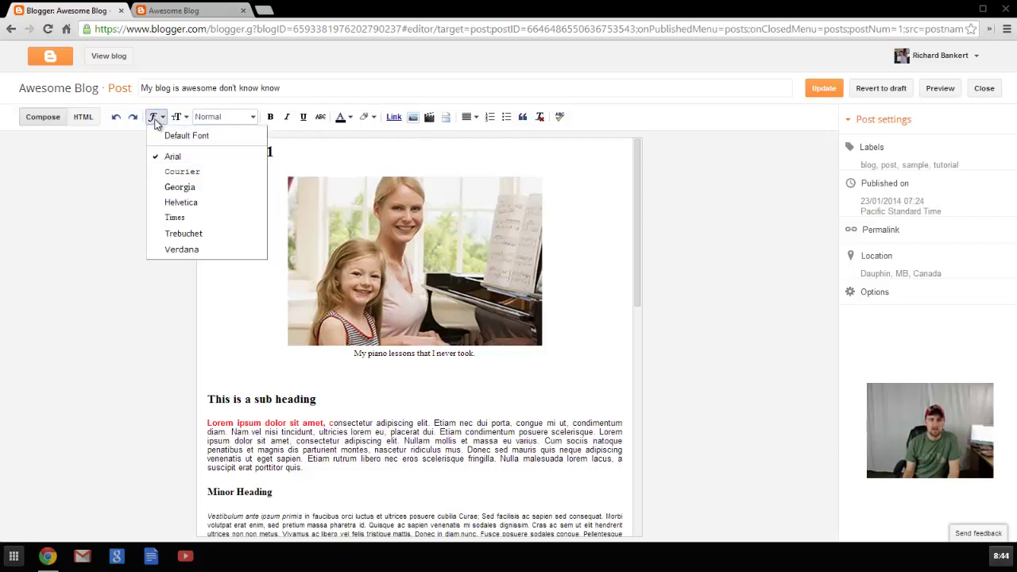
left_click(298, 145)
left_click(413, 265)
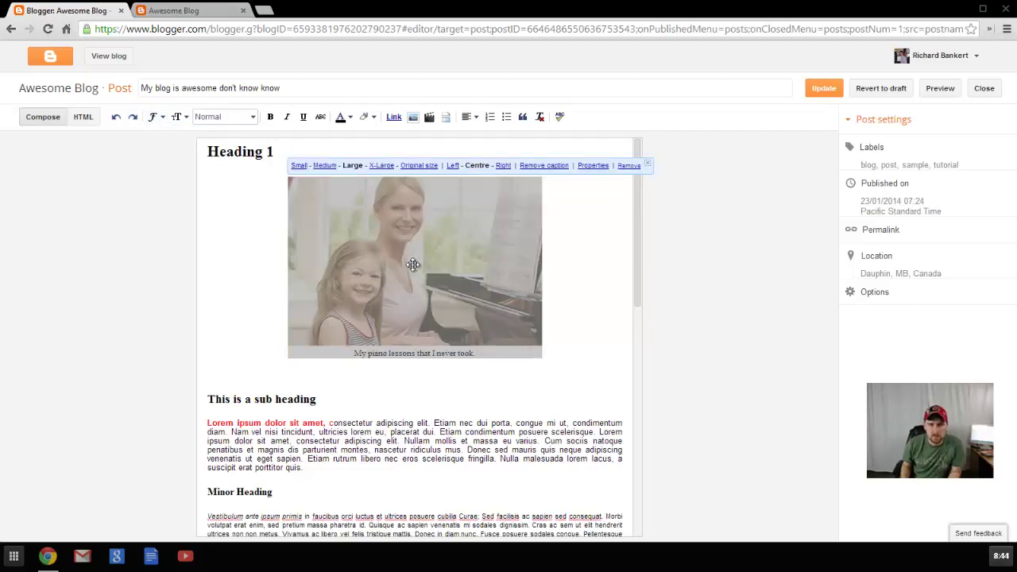
Delete the existing piano image and its caption from the post.
left_click(552, 327)
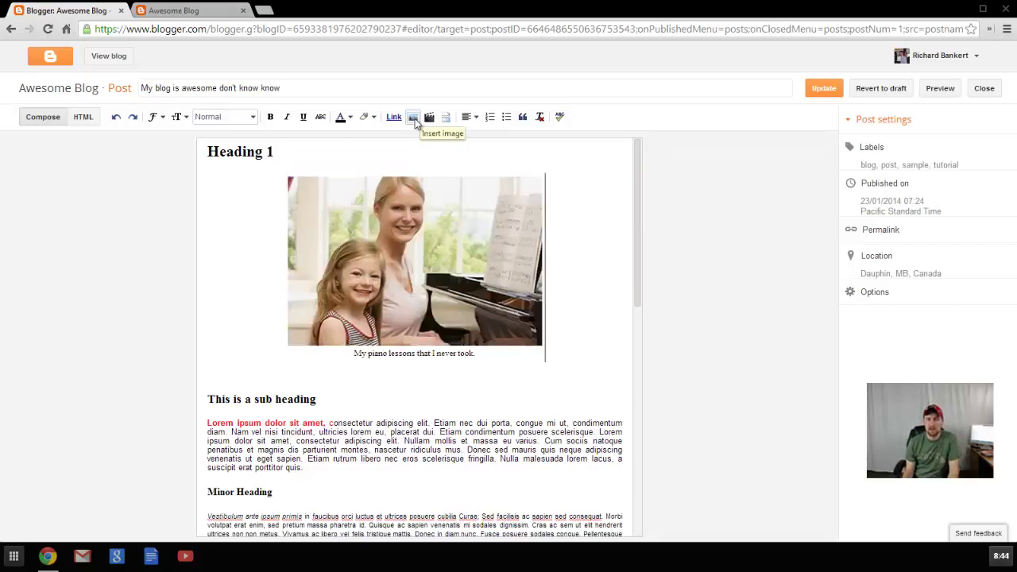
left_click(427, 241)
key("Delete")
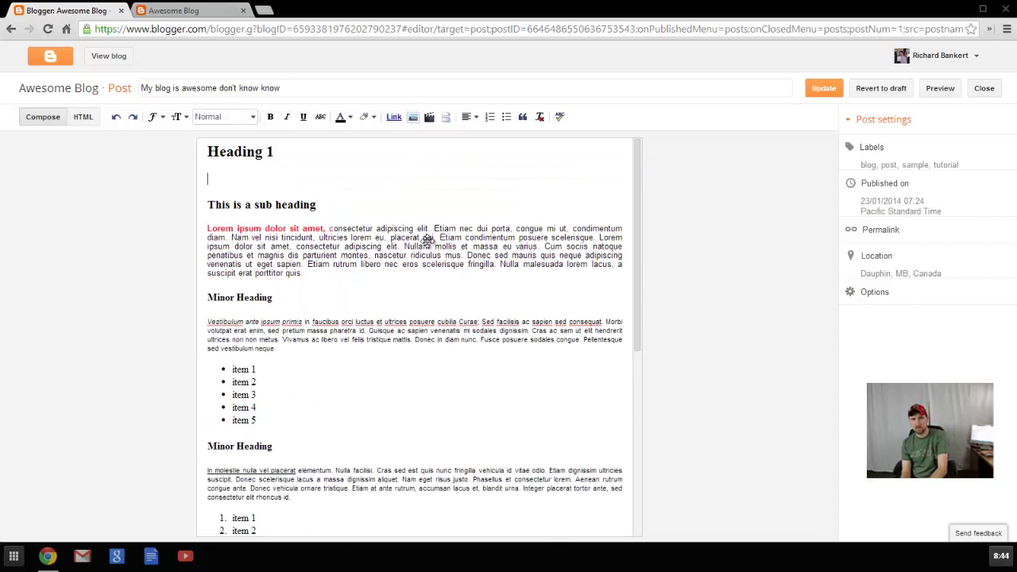
Insert the piano photo from this blog's uploaded images below Heading 1.
left_click(412, 118)
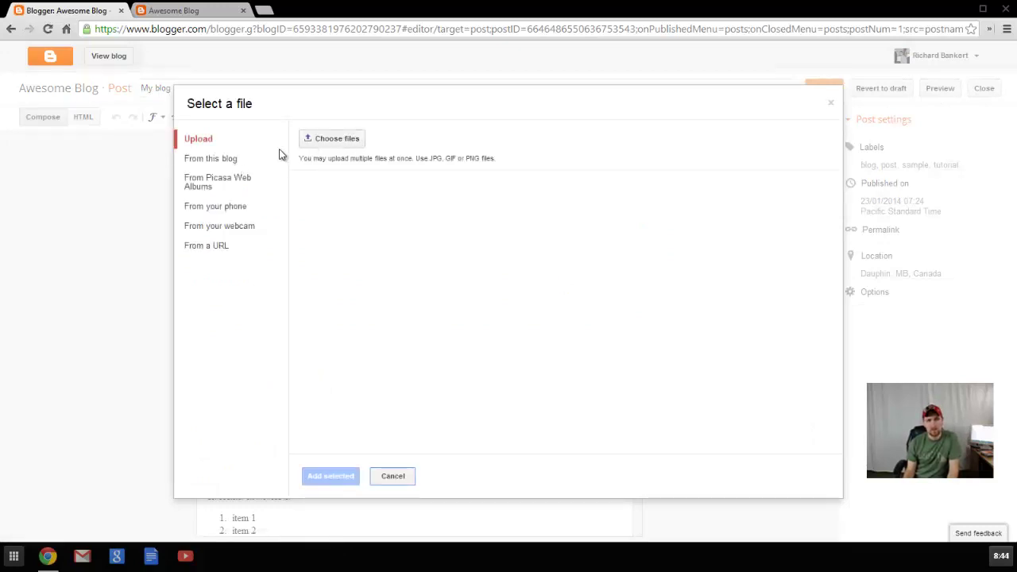
left_click(232, 161)
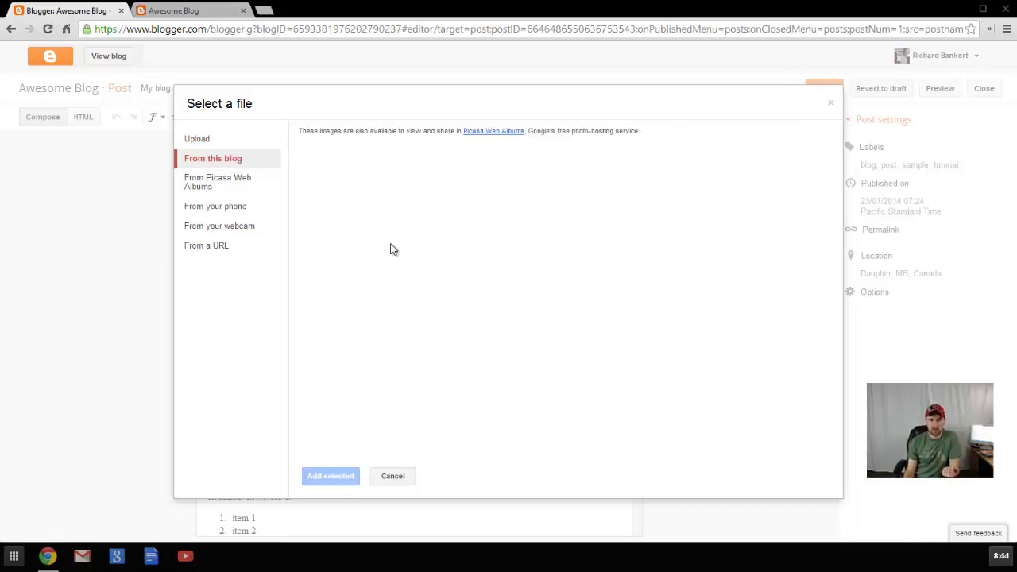
left_click(367, 208)
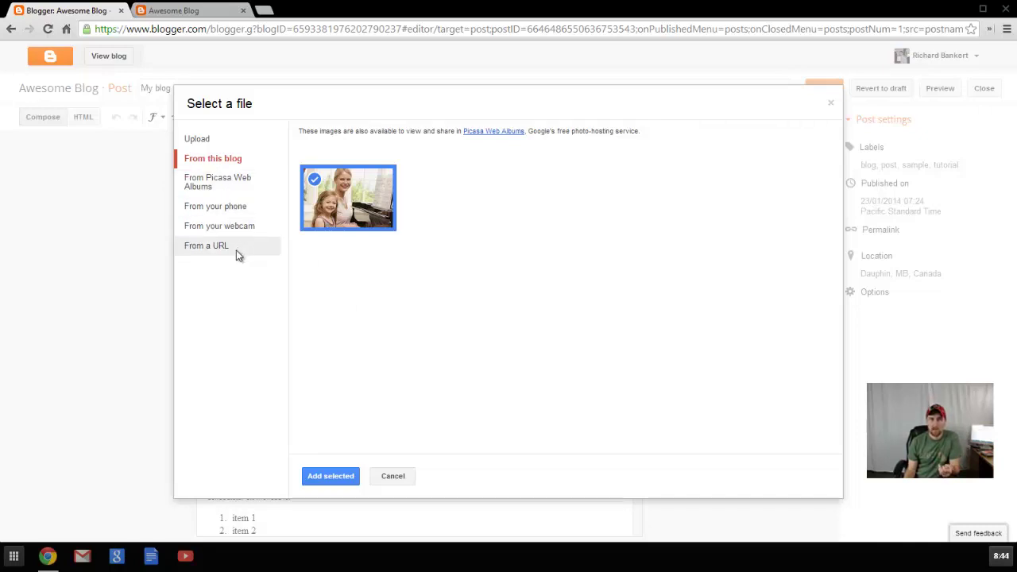
left_click(326, 480)
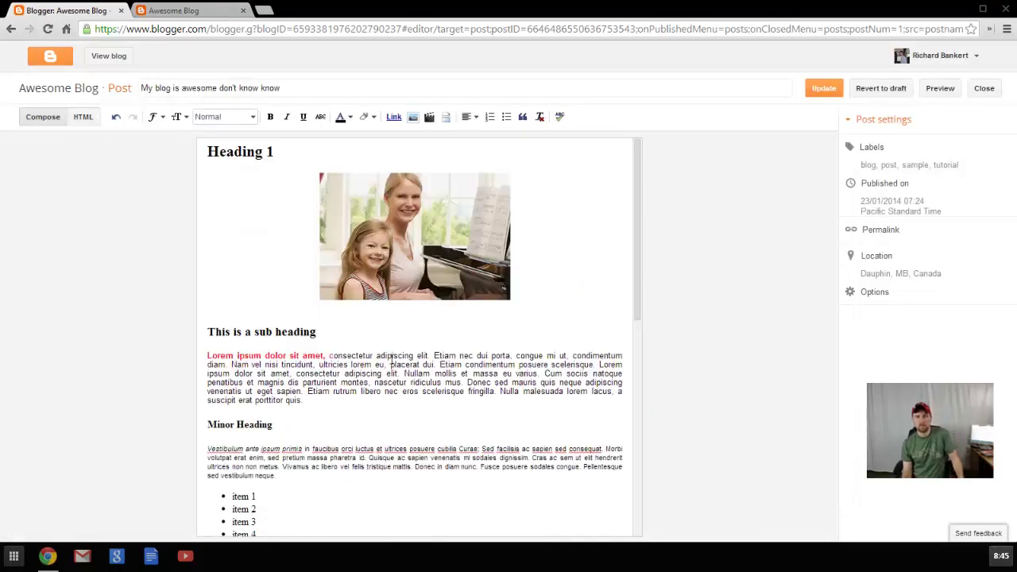
Make the piano photo Medium size and centre it in the post.
left_click(422, 290)
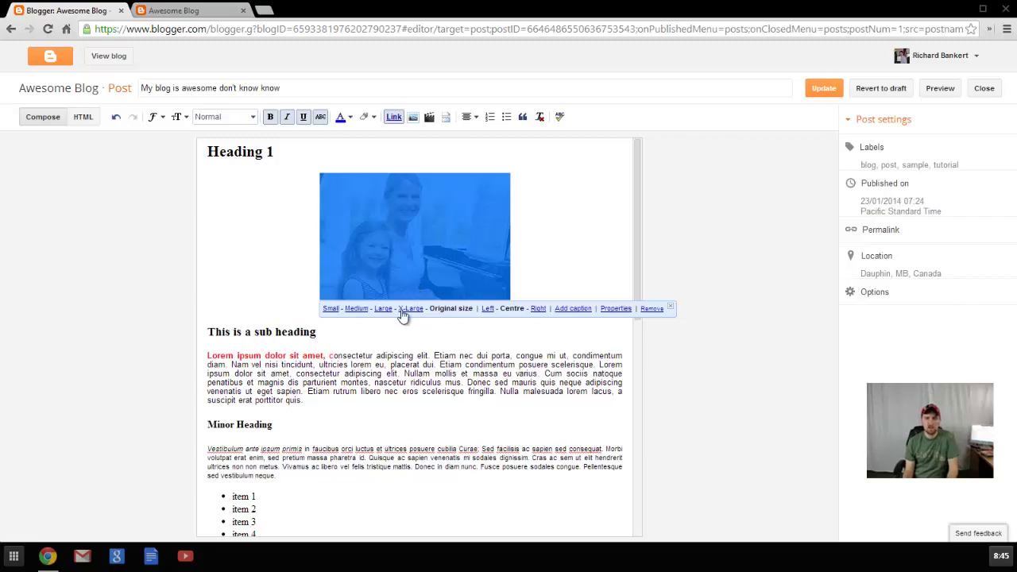
left_click(331, 309)
left_click(388, 269)
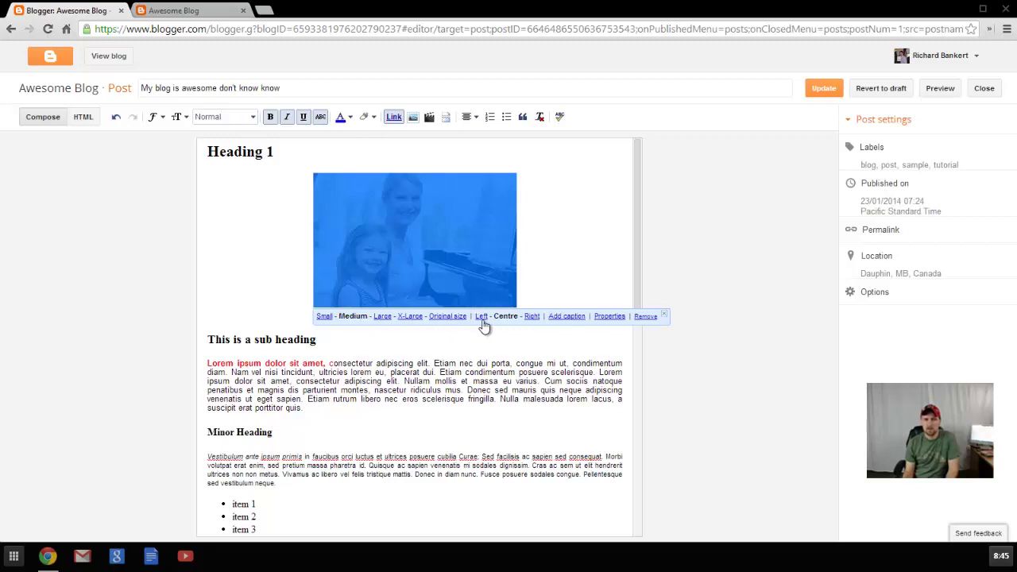
left_click(482, 316)
left_click(424, 317)
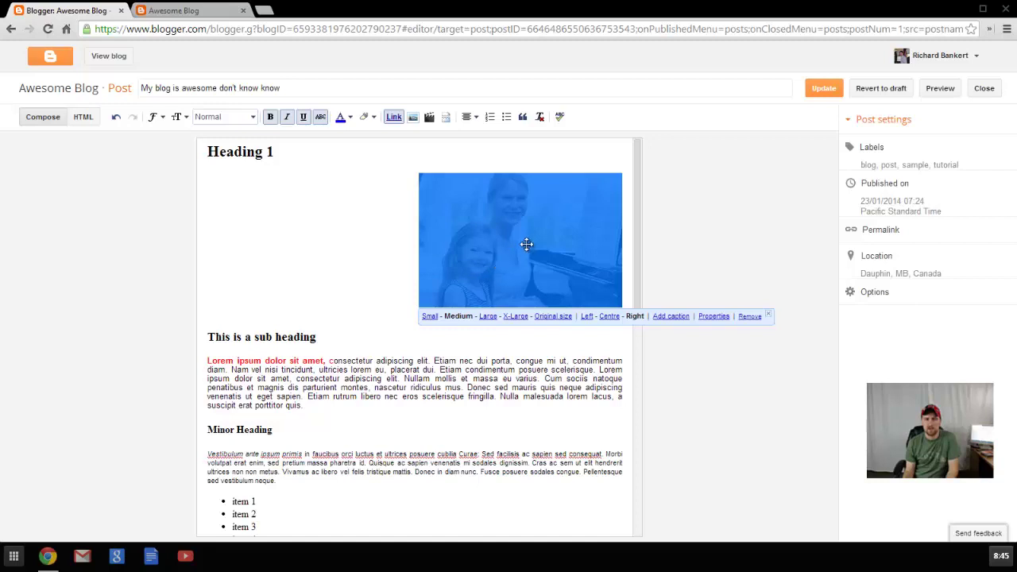
left_click(608, 316)
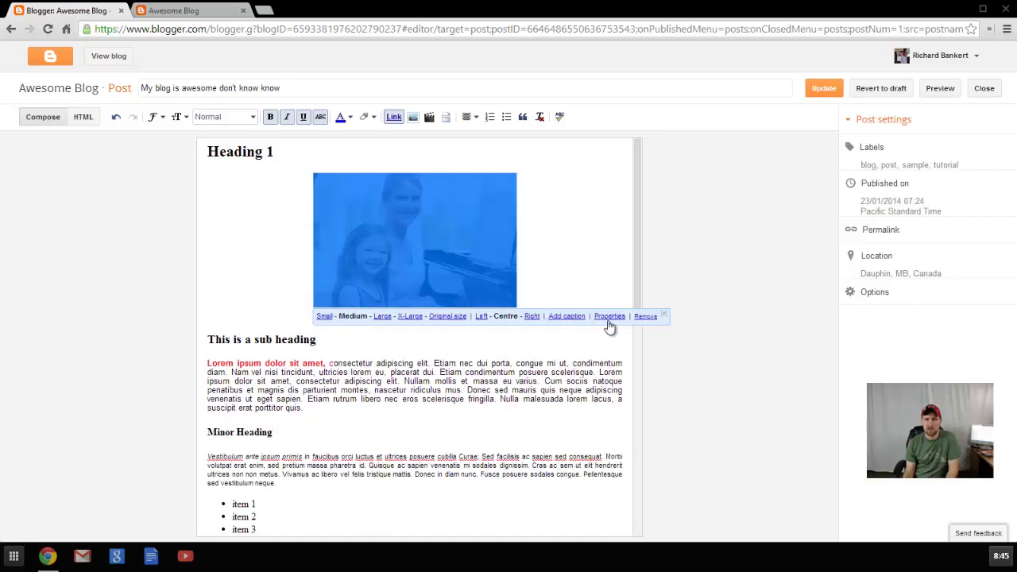
Add the caption 'My piano lessons' beneath the piano photo.
left_click(566, 316)
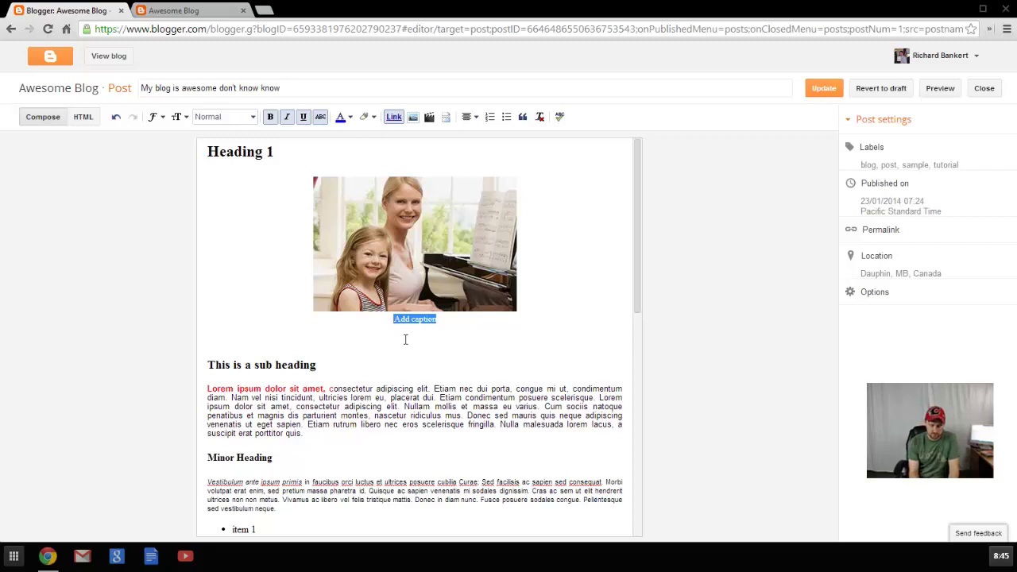
type("My piano l")
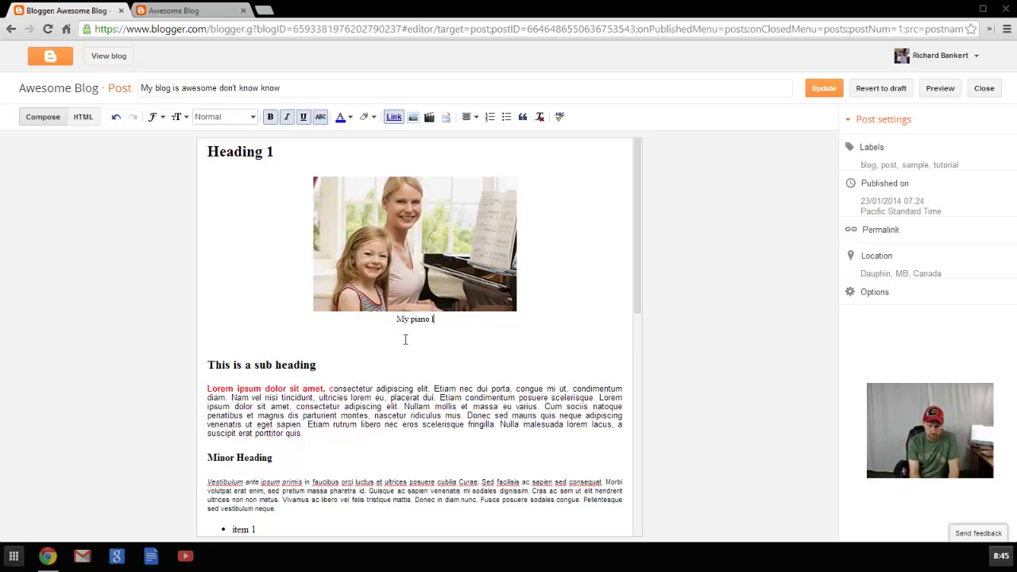
type("essons")
left_click(434, 268)
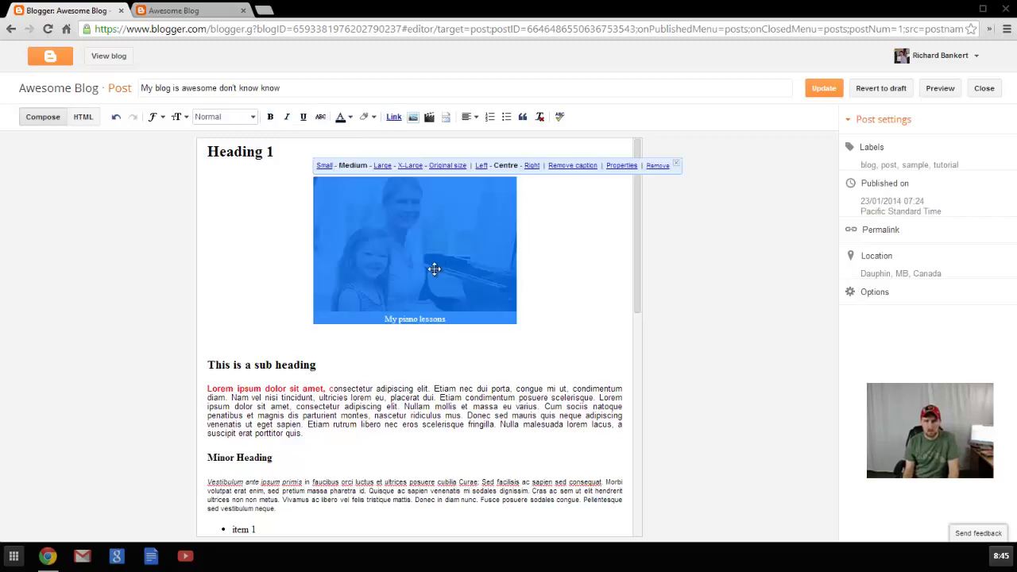
left_click(626, 167)
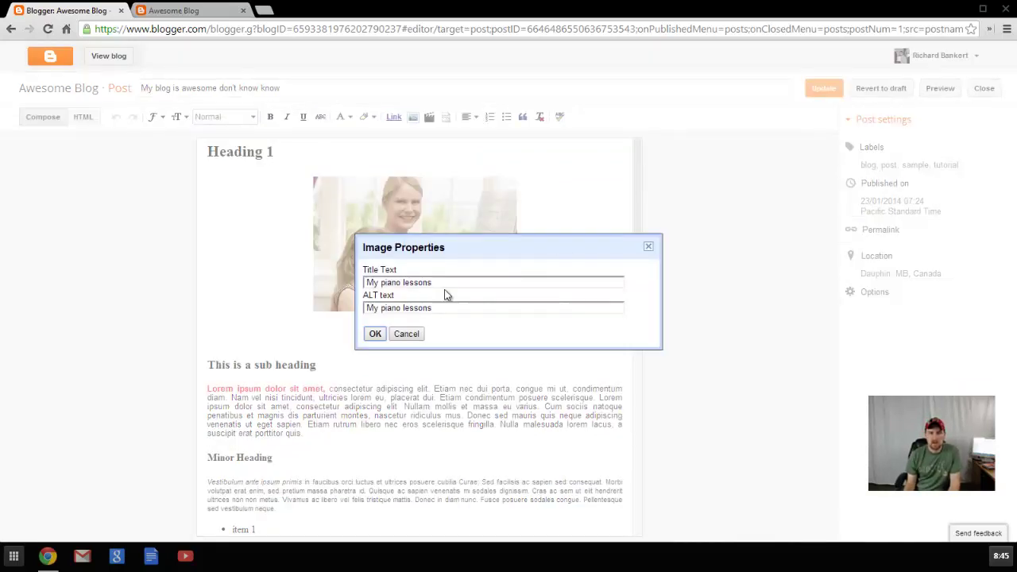
left_click_drag(373, 284, 430, 287)
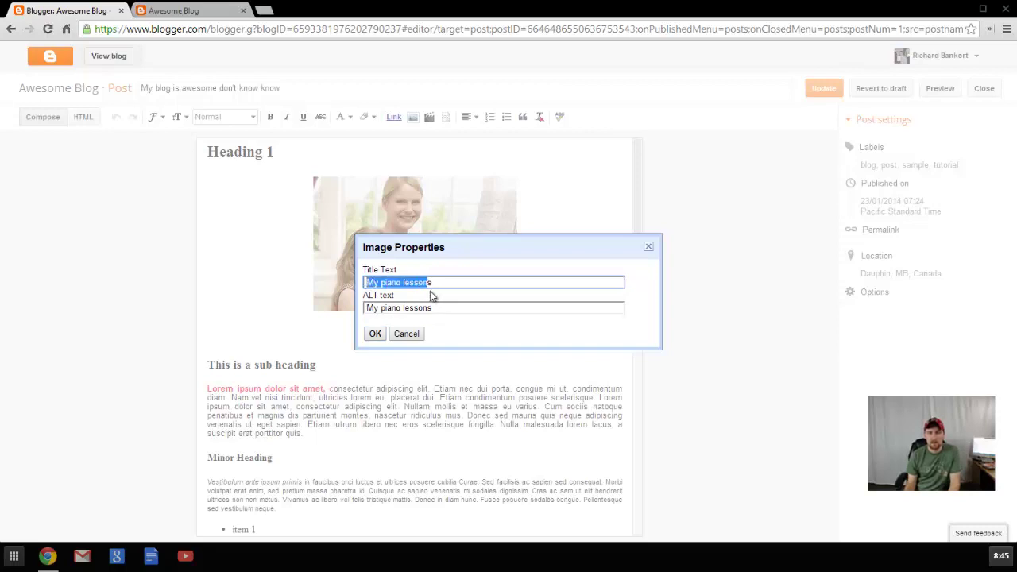
left_click(375, 334)
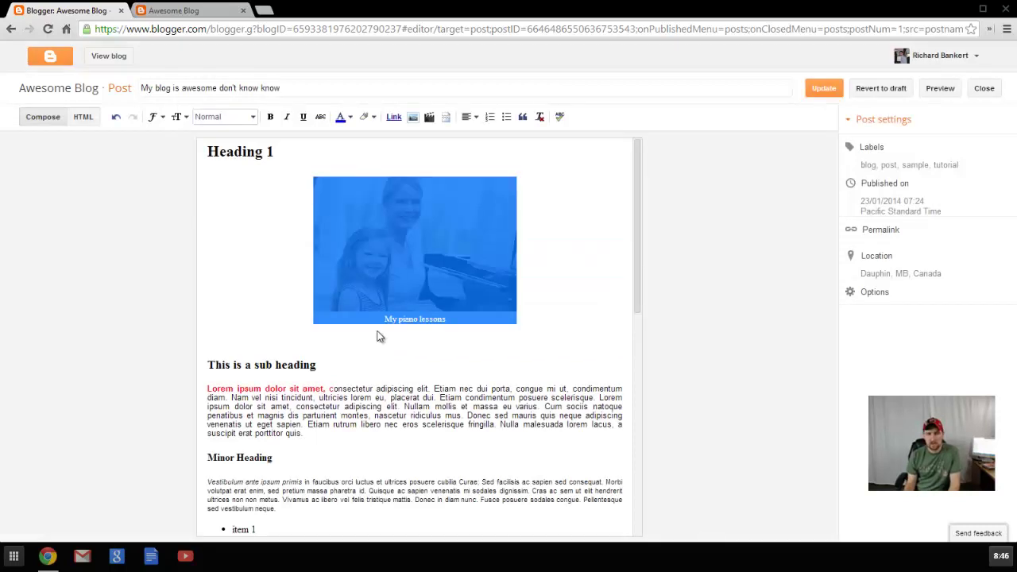
left_click_drag(464, 262, 522, 283)
left_click(520, 283)
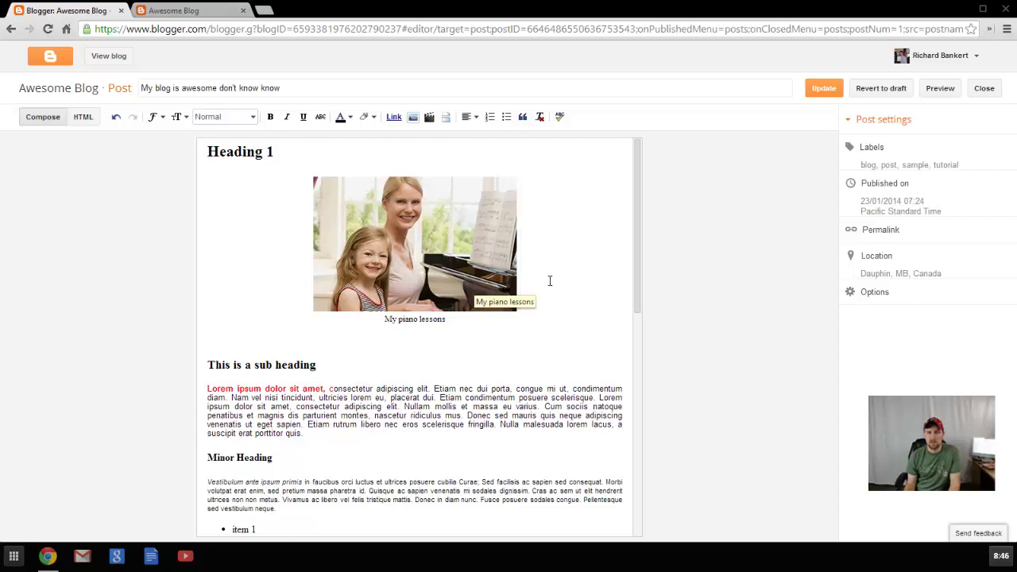
left_click(328, 357)
scroll(328, 359, "down", 2)
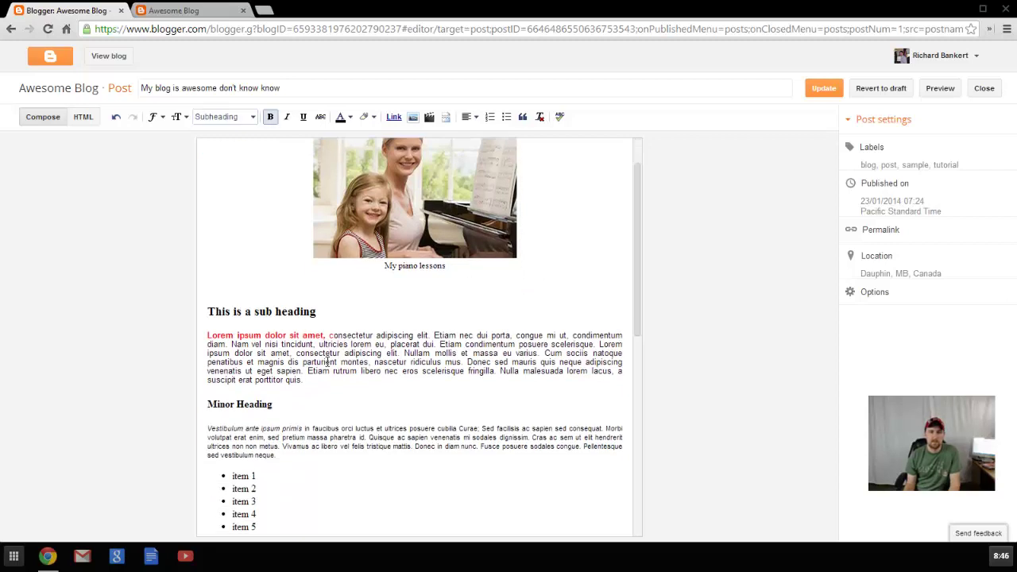
scroll(328, 361, "down", 5)
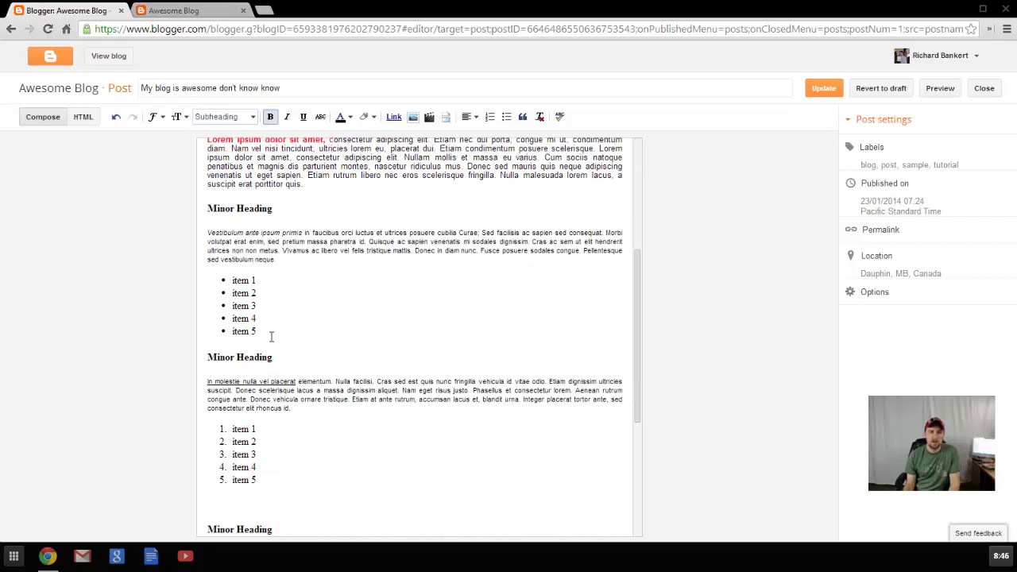
left_click_drag(266, 332, 217, 281)
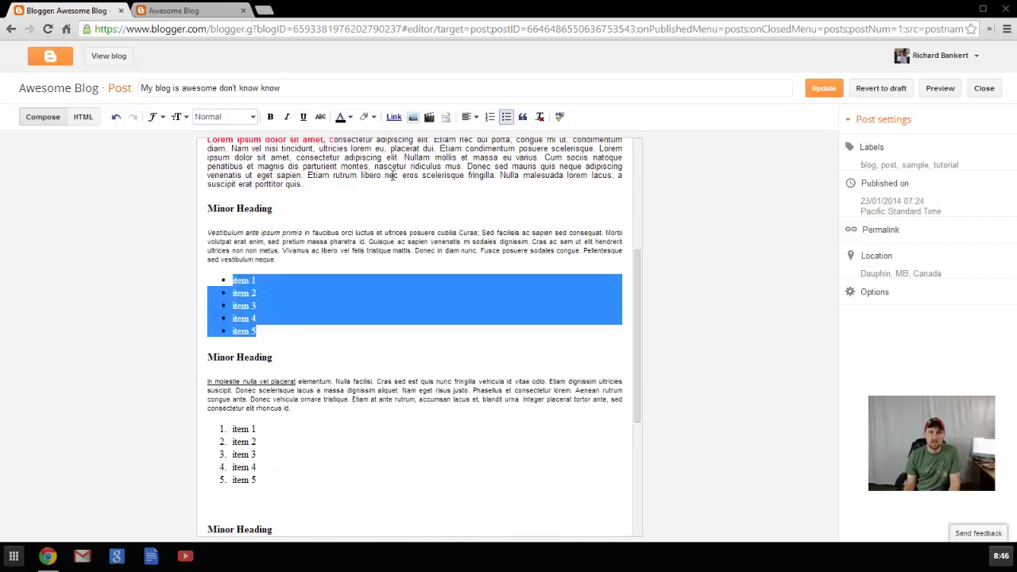
left_click(470, 118)
left_click(475, 149)
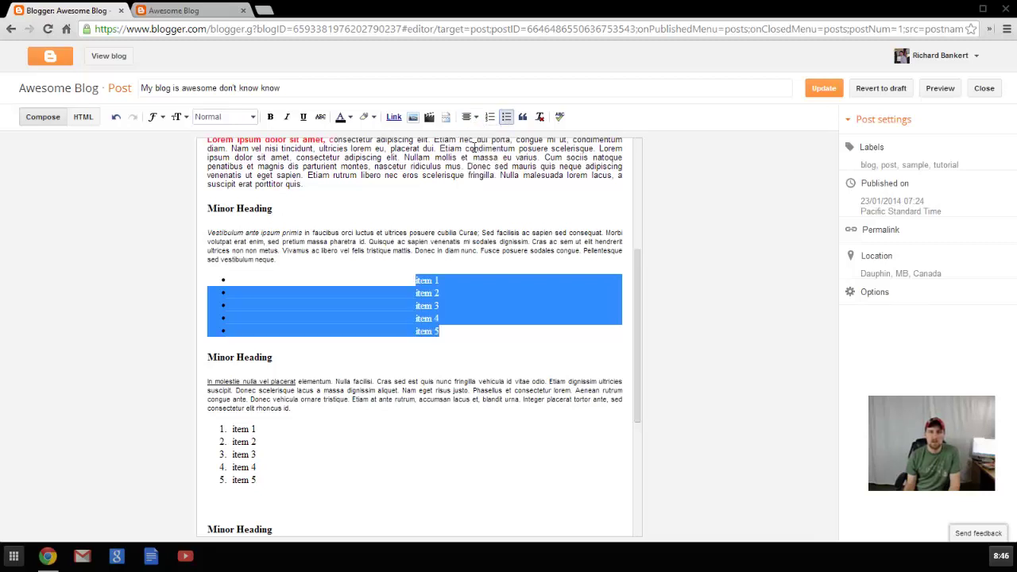
left_click(470, 117)
left_click(471, 136)
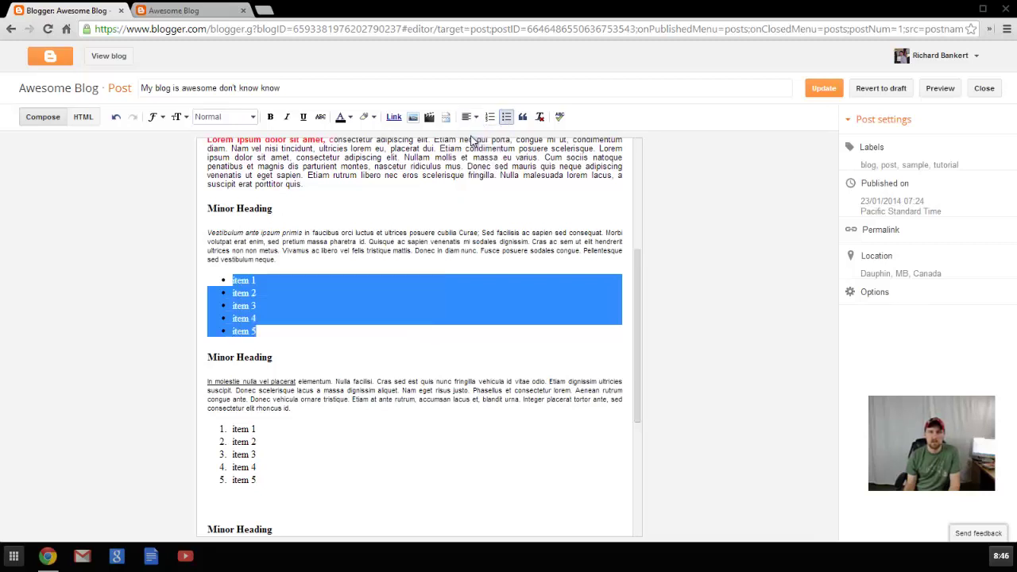
Delete the old embedded video under the last Minor Heading.
left_click(389, 347)
scroll(366, 310, "down", 3)
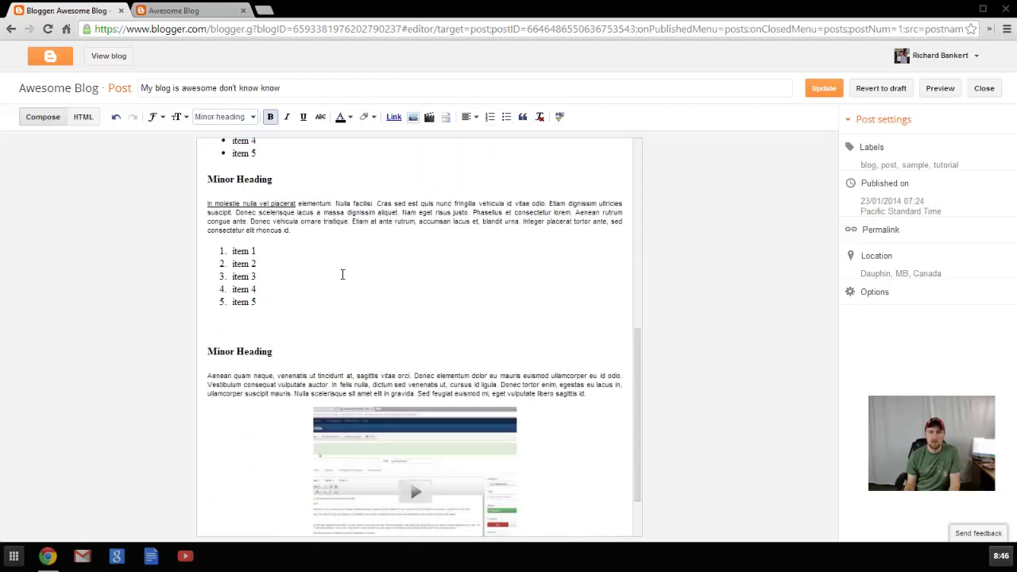
scroll(315, 249, "down", 1)
left_click(368, 371)
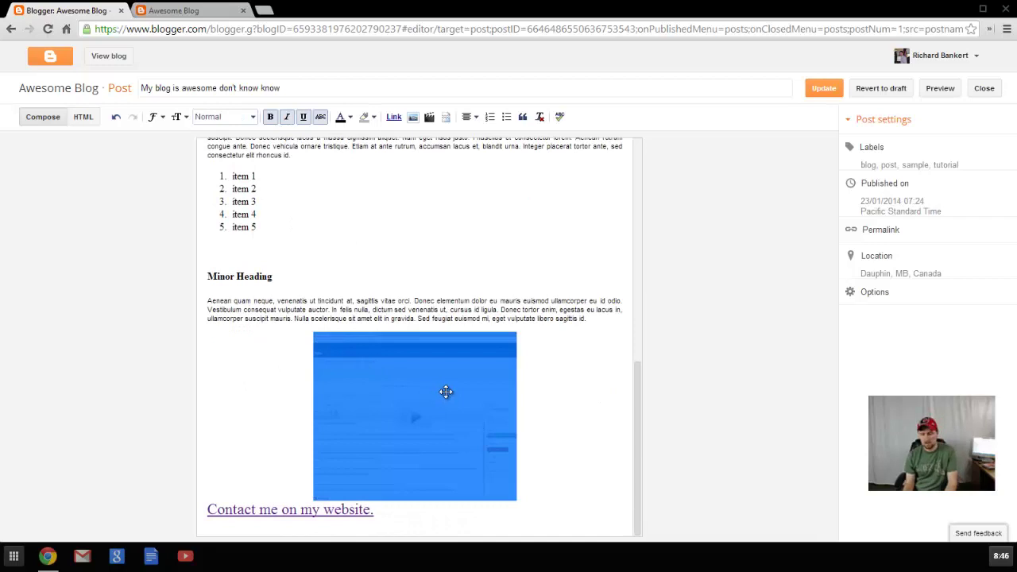
key("Delete")
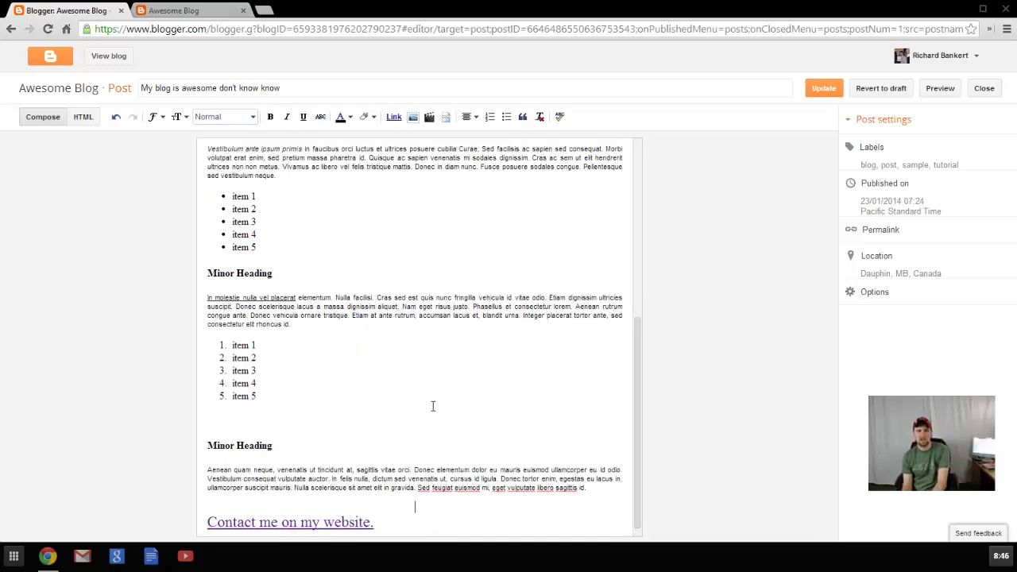
Insert the 'How to refresh your Joomla Cache' video from My YouTube videos.
left_click(429, 117)
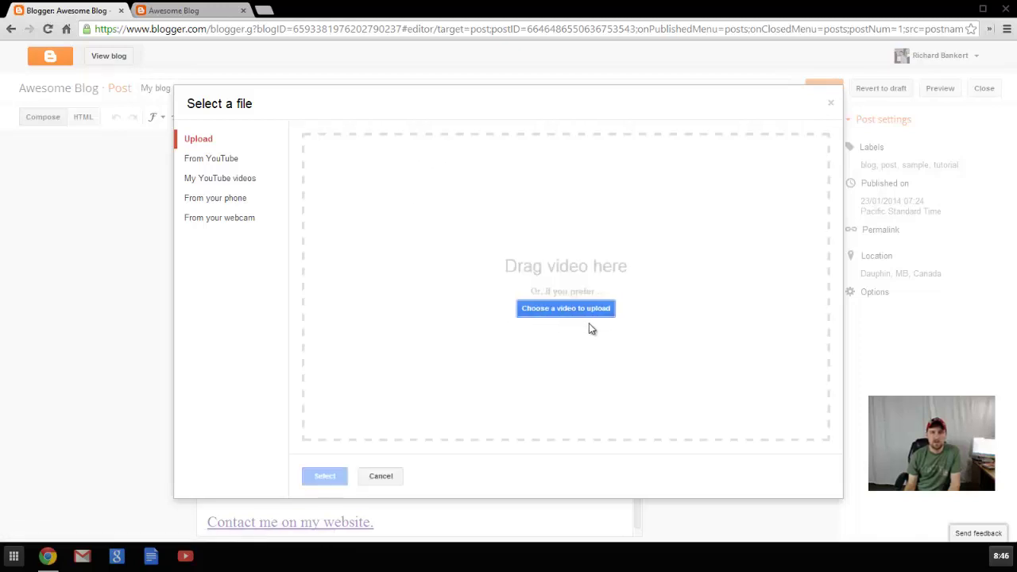
left_click(221, 165)
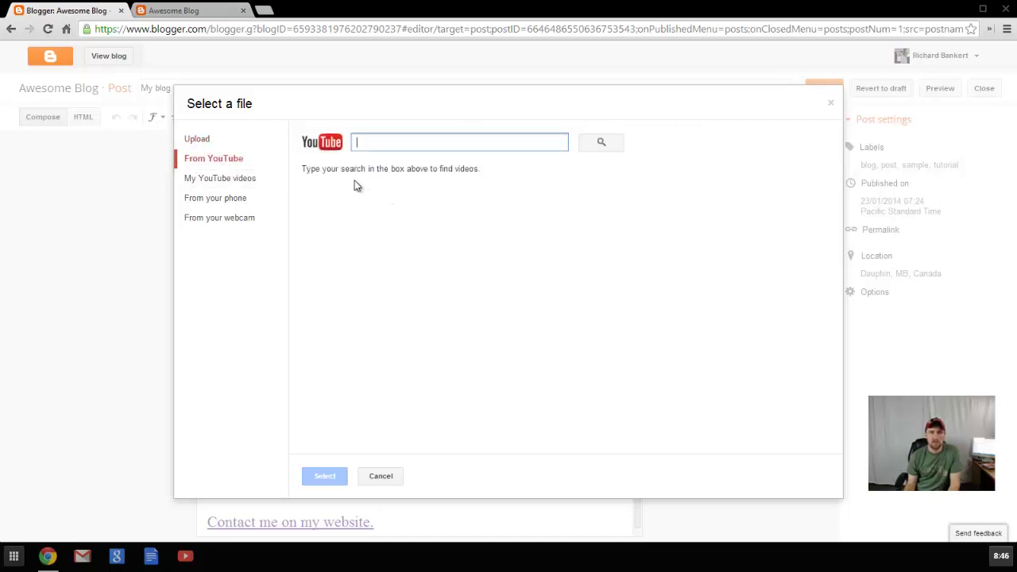
left_click(219, 180)
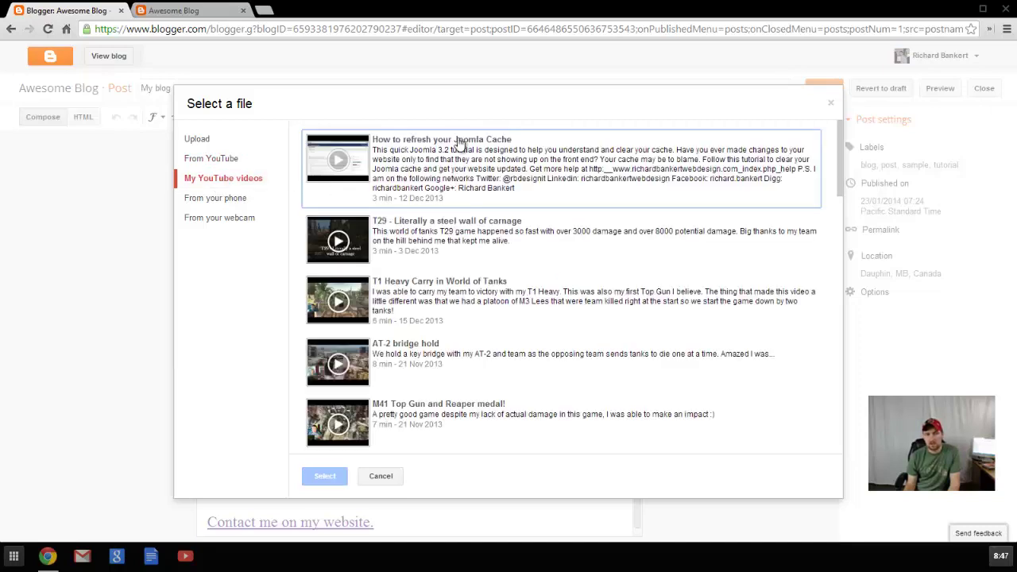
left_click(455, 145)
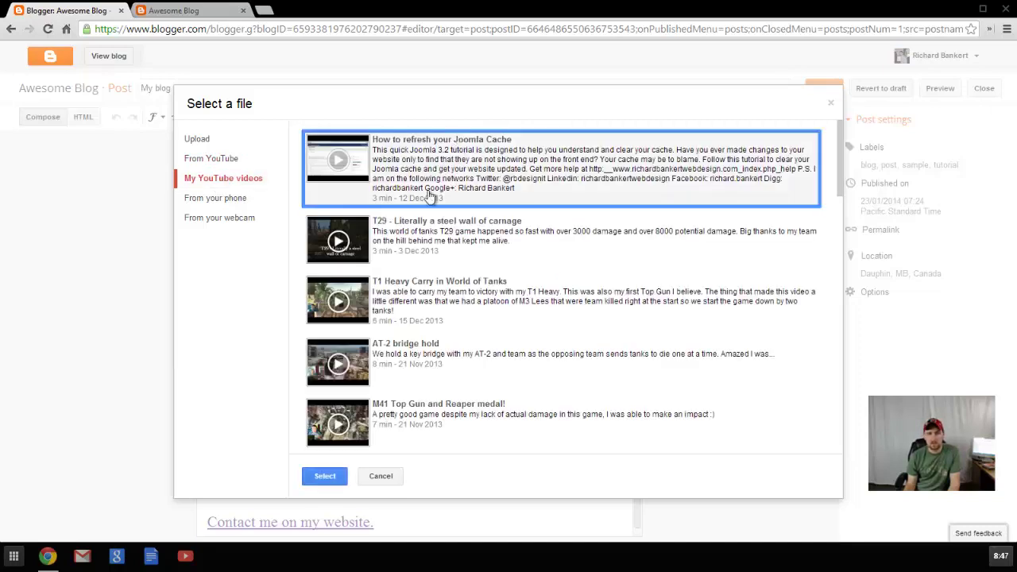
left_click(327, 479)
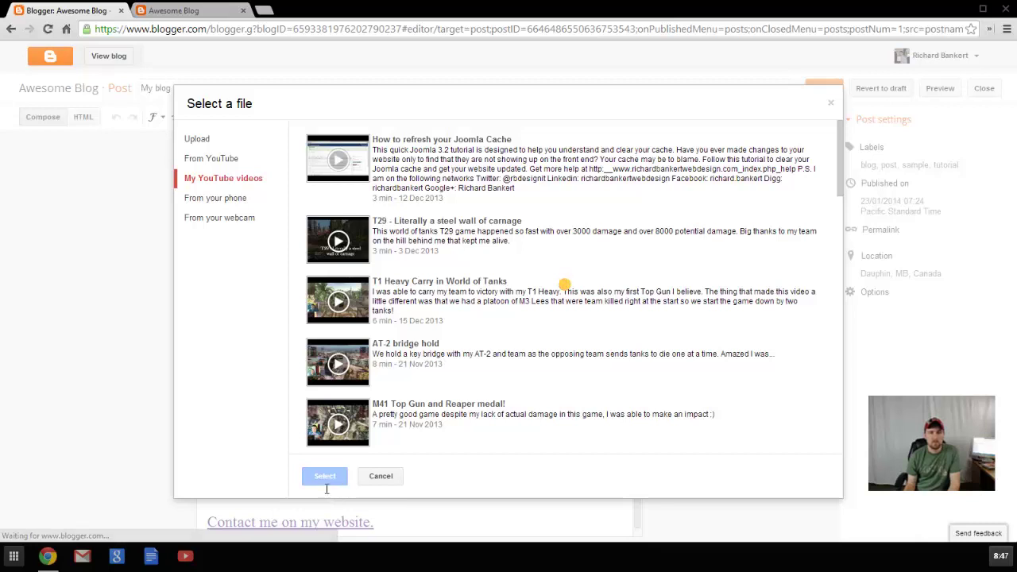
Set the Joomla Cache video's alignment to Center and place the caret on the line below.
scroll(354, 419, "down", 3)
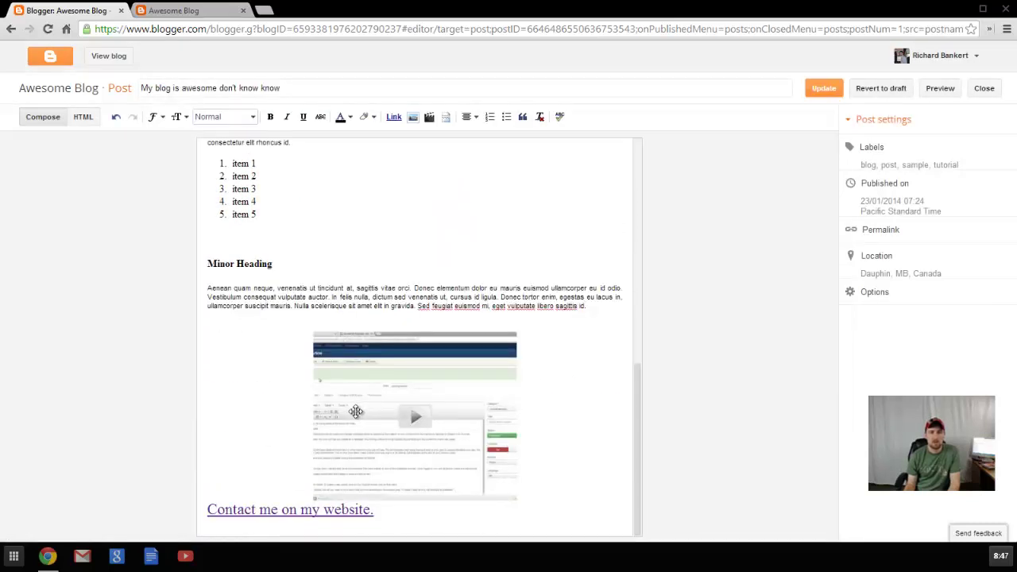
left_click(370, 395)
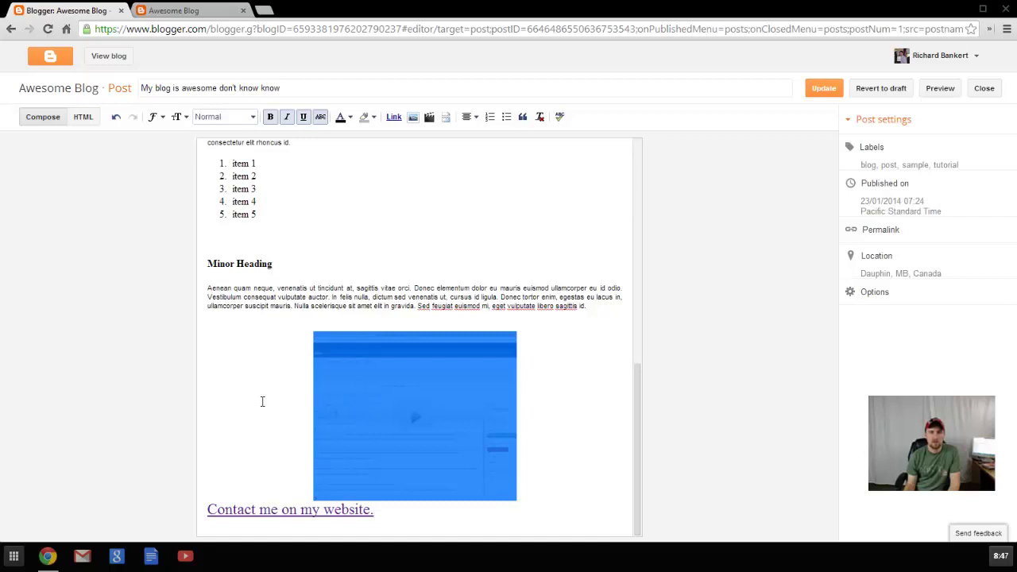
left_click(561, 452)
left_click(444, 435)
left_click(474, 119)
left_click(477, 140)
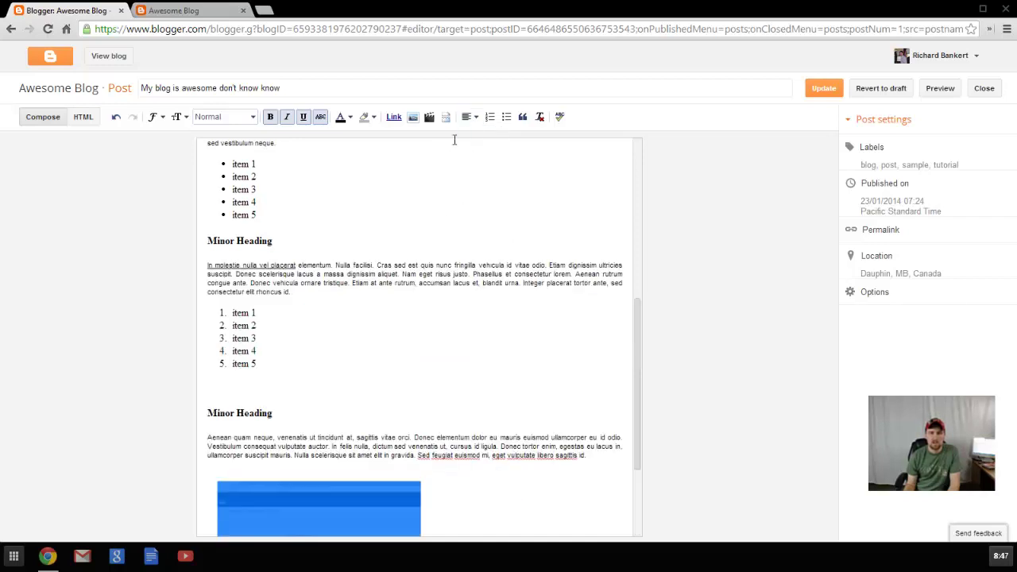
left_click(474, 117)
left_click(479, 152)
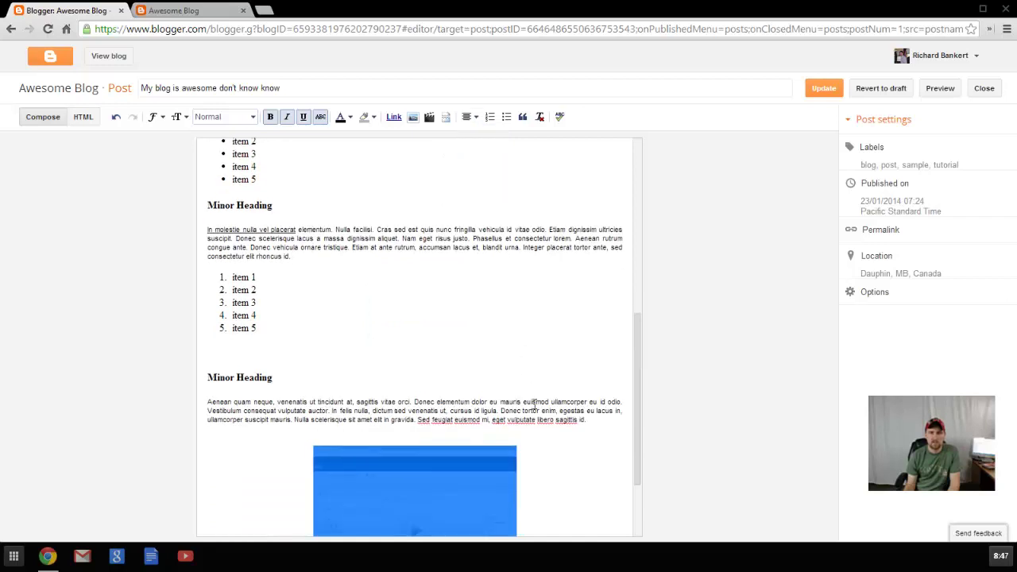
scroll(535, 405, "down", 3)
left_click(366, 523)
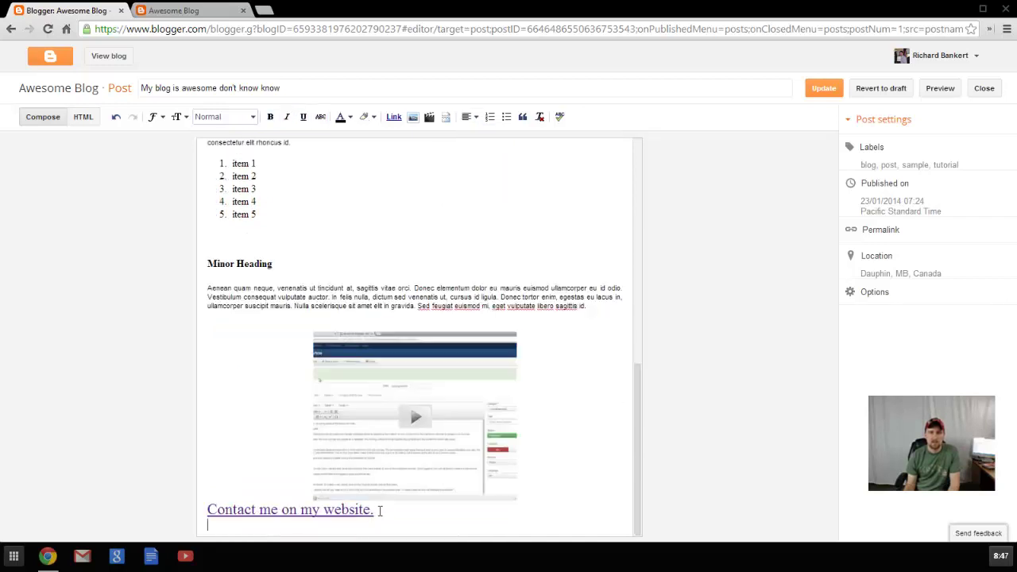
Delete the 'Contact me on my website.' line, undoing the accidental video deletion.
left_click_drag(380, 510, 193, 515)
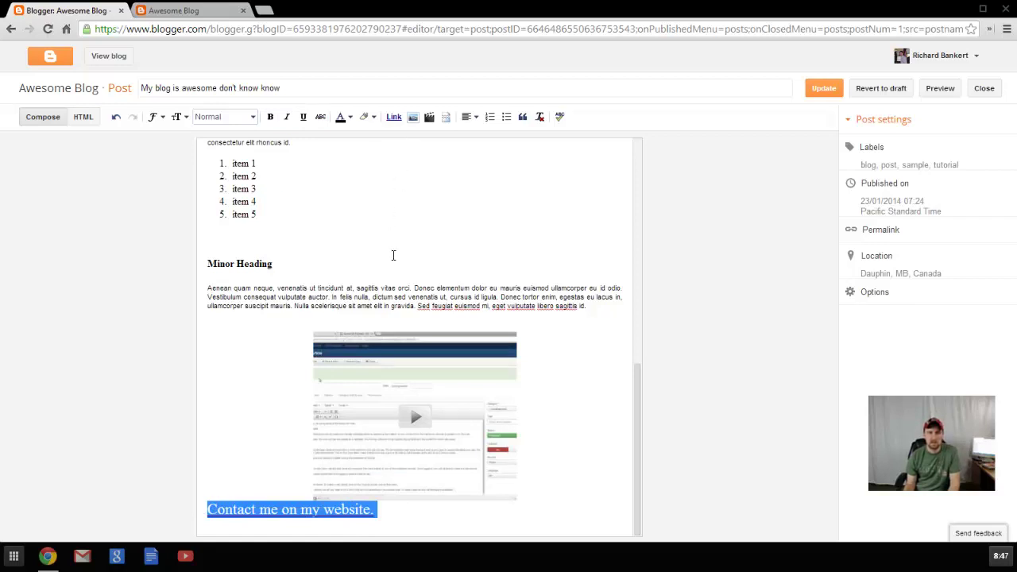
key("BackSpace")
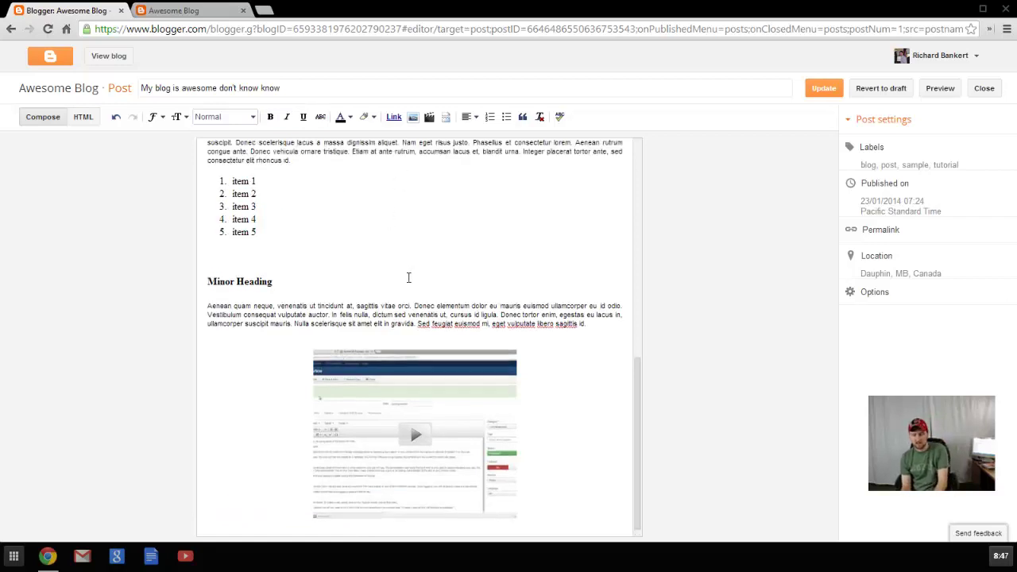
scroll(410, 218, "down", 1)
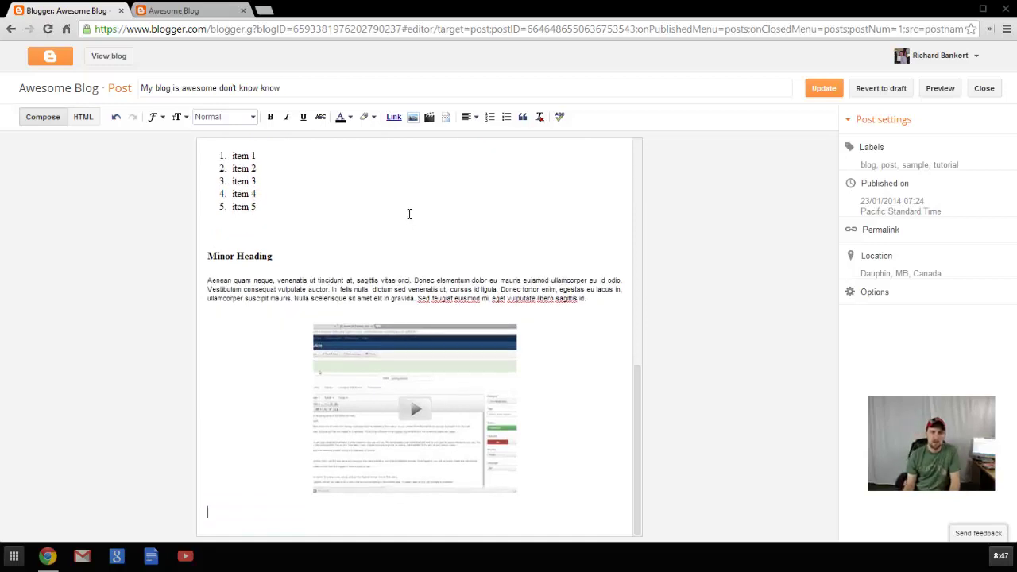
type("Contact me")
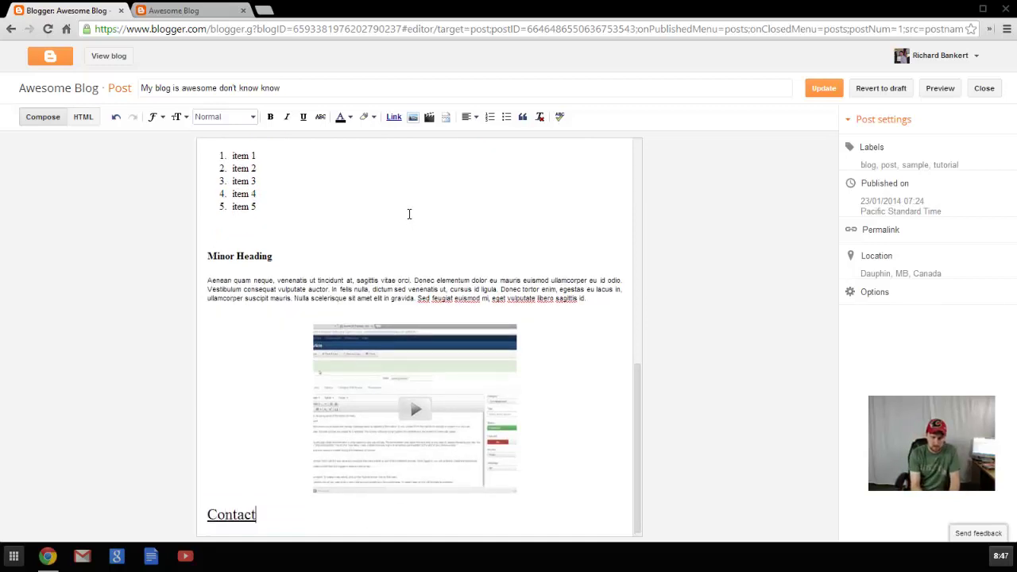
key("BackSpace")
key("BackSpace")
key("BackSpace")
key("BackSpace")
key("BackSpace")
key("BackSpace")
key("BackSpace")
key("BackSpace")
key("BackSpace")
key("BackSpace")
key("BackSpace")
key("BackSpace")
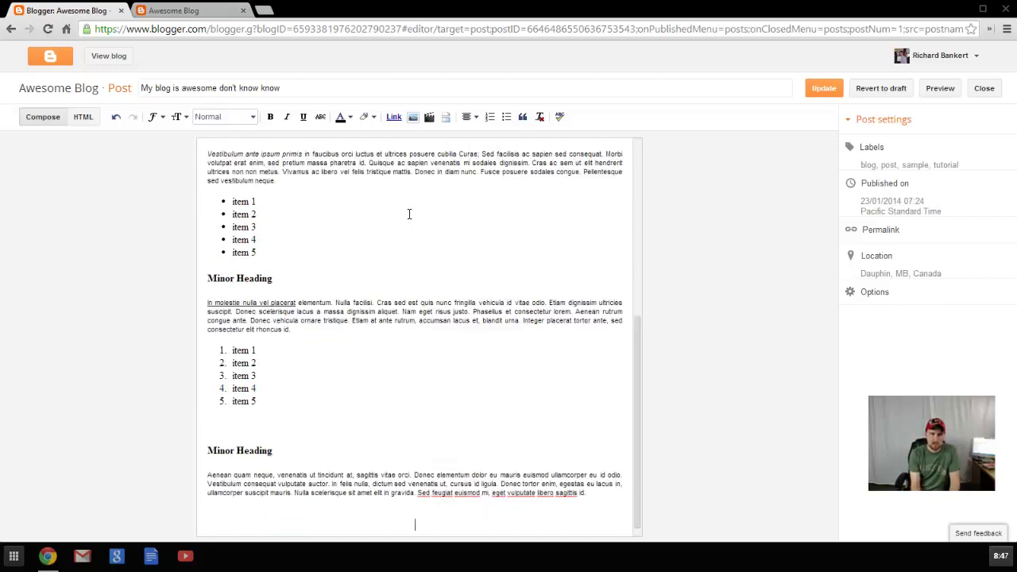
key("ctrl+z")
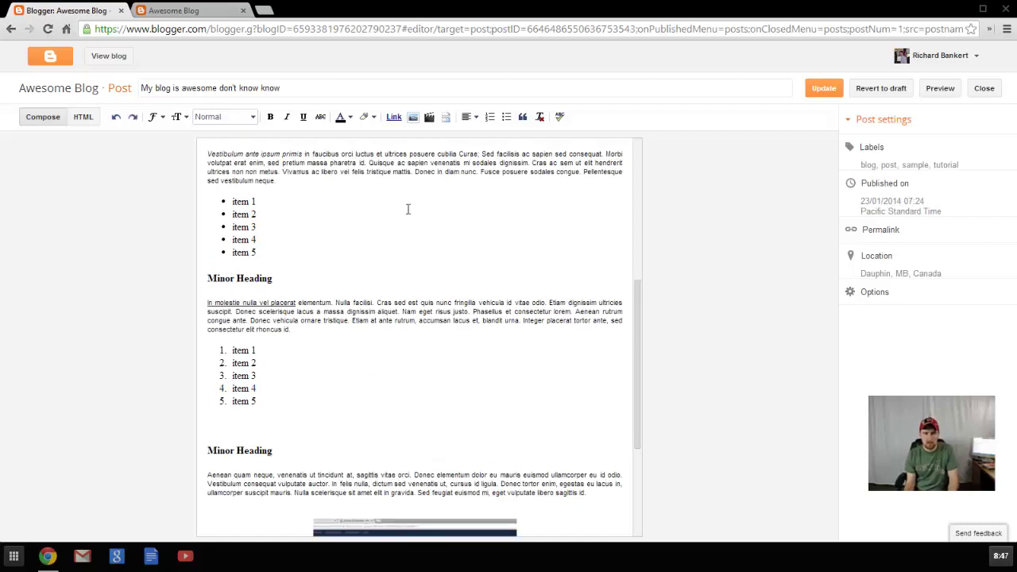
Type 'Check this out' on the line below the video and select it.
scroll(407, 238, "down", 3)
left_click_drag(272, 510, 208, 514)
type("Check this out")
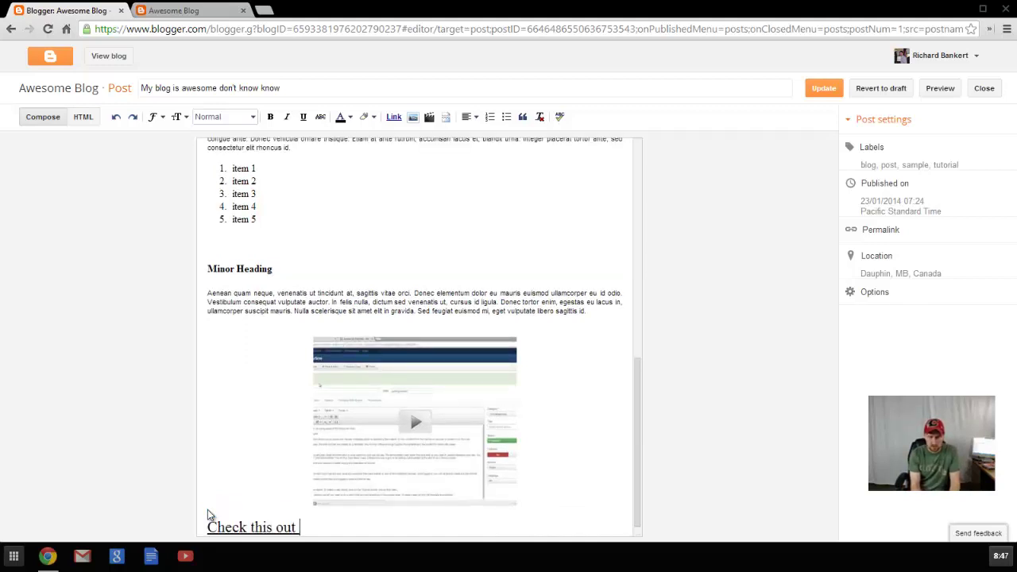
left_click_drag(305, 528, 185, 528)
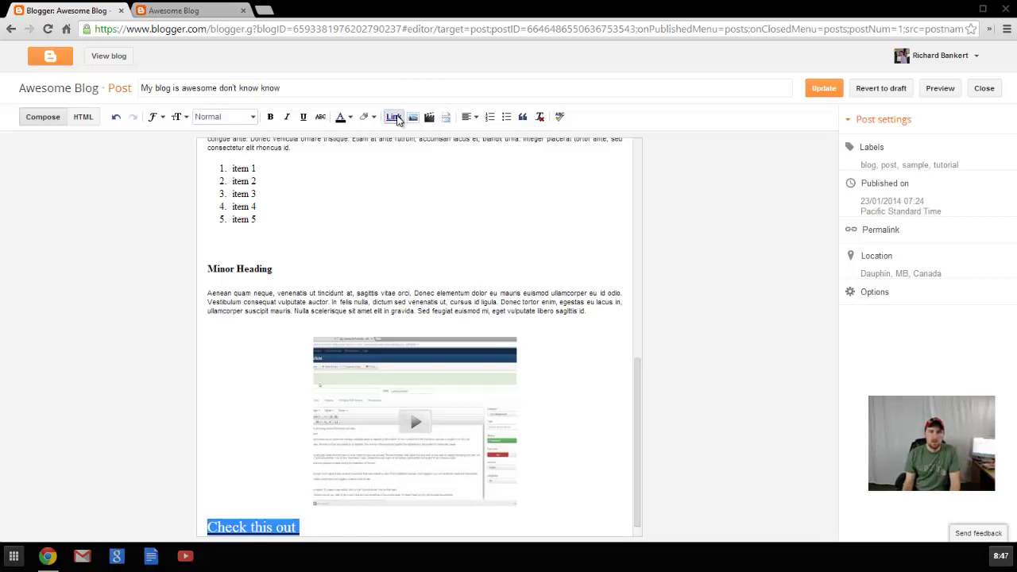
Turn the closing line into a 'Check out my website' link to the author's website address.
left_click(394, 117)
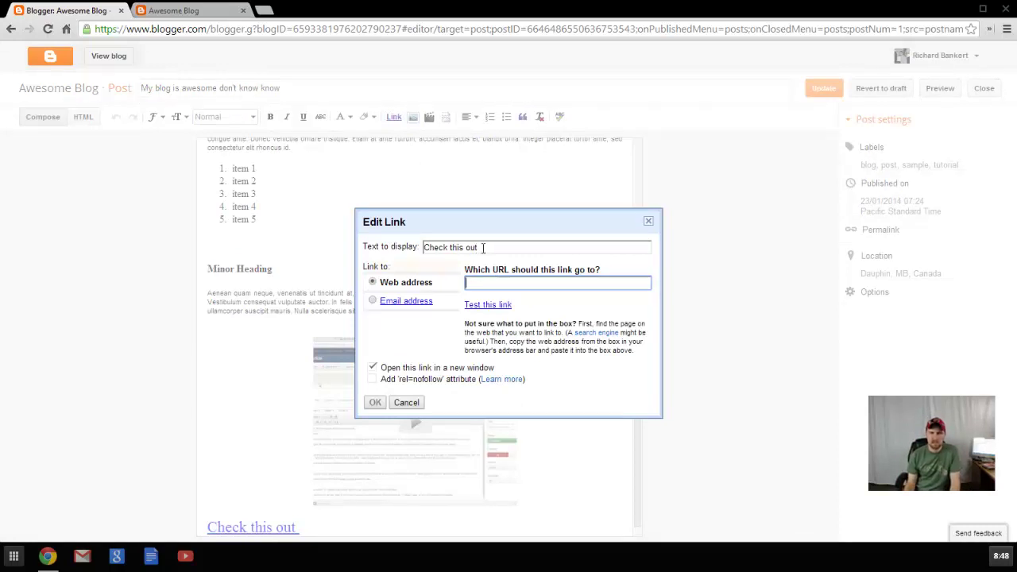
left_click_drag(482, 247, 449, 247)
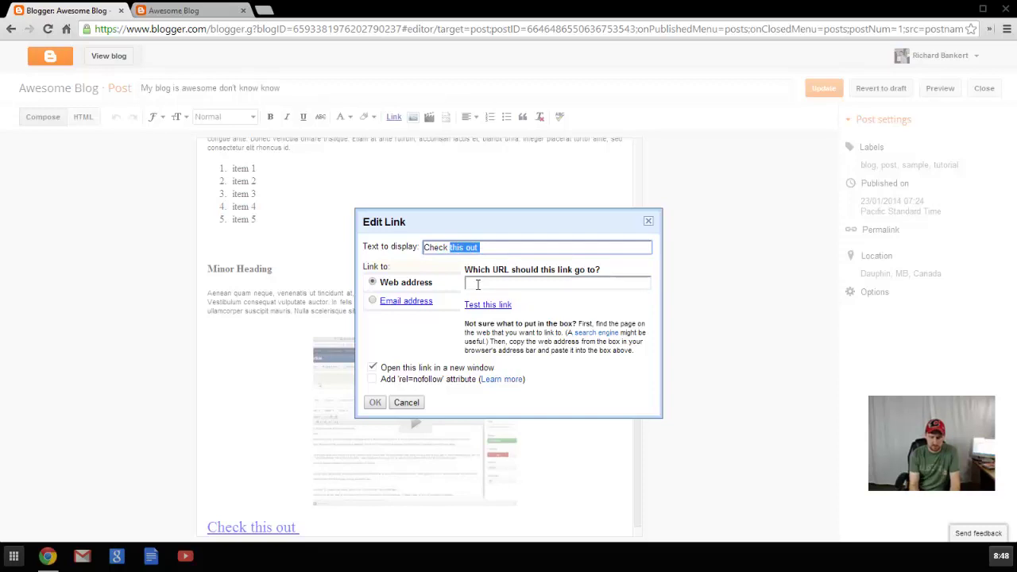
type("out ")
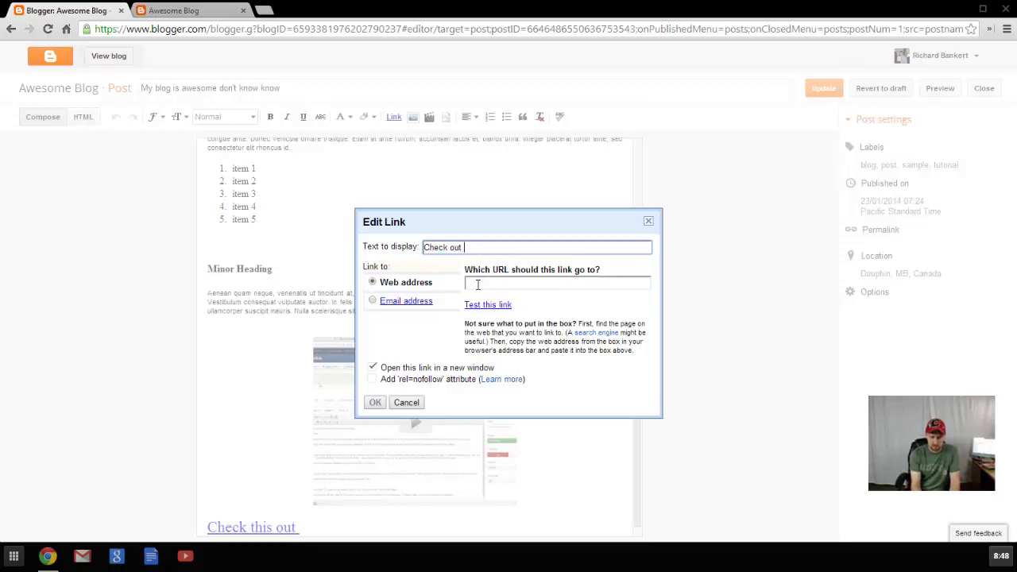
type("my website")
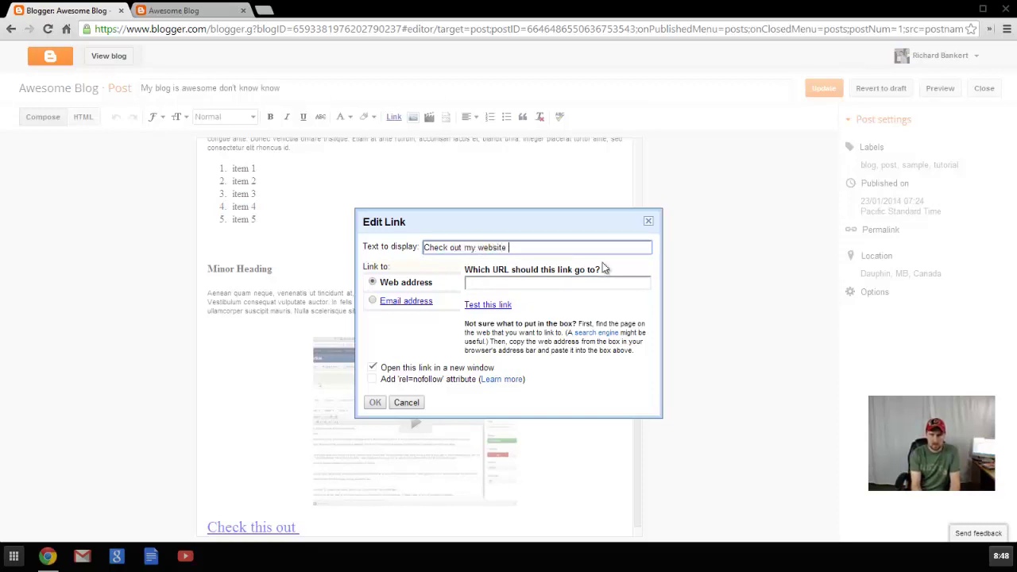
left_click(573, 289)
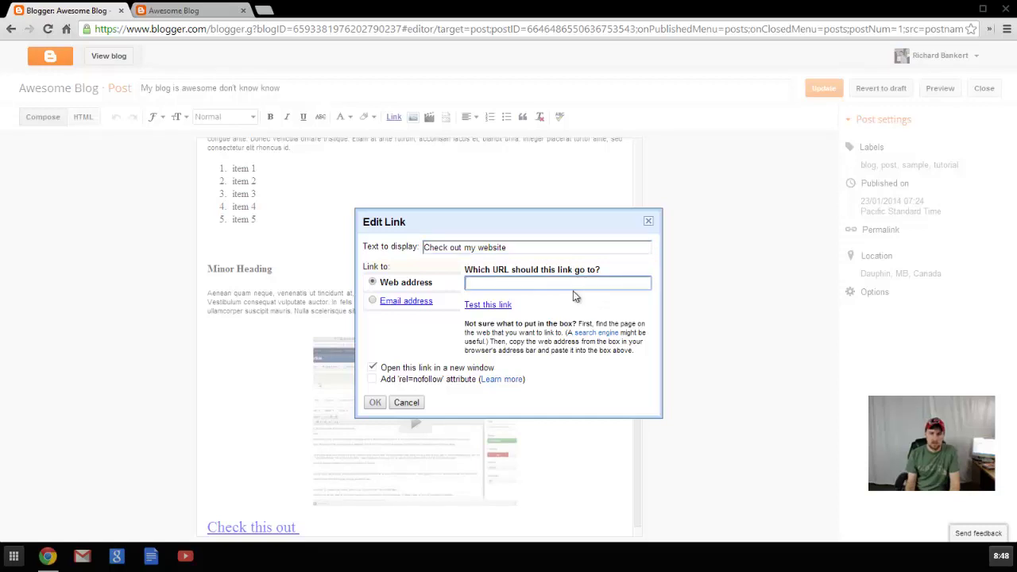
type("http://")
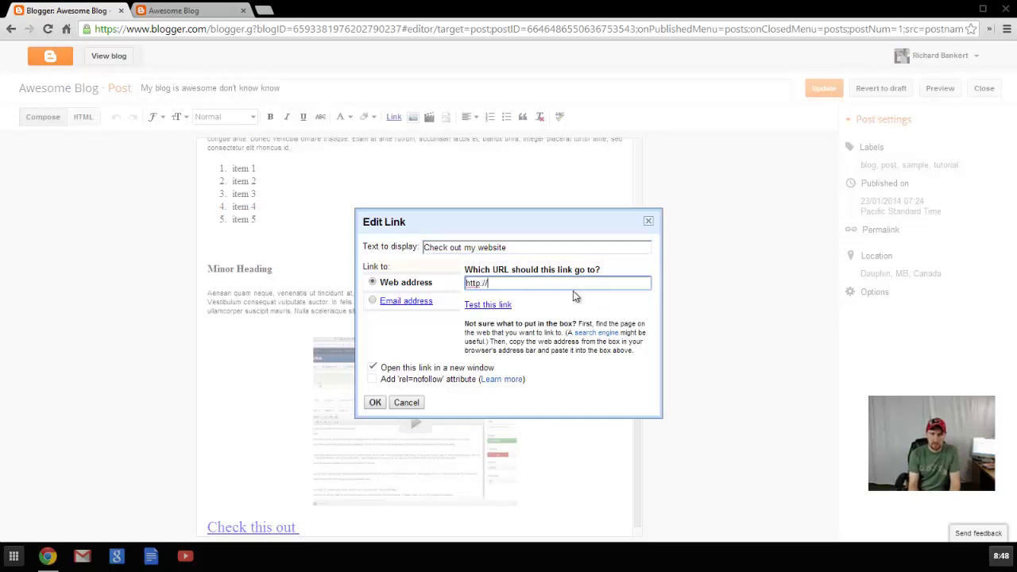
type("richardbank")
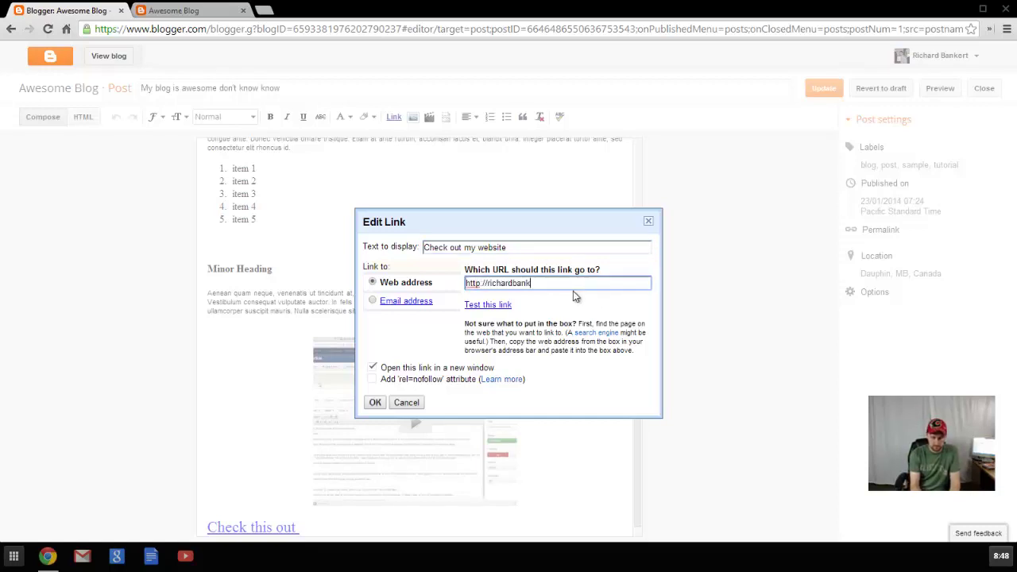
type("ertwebdesign.com")
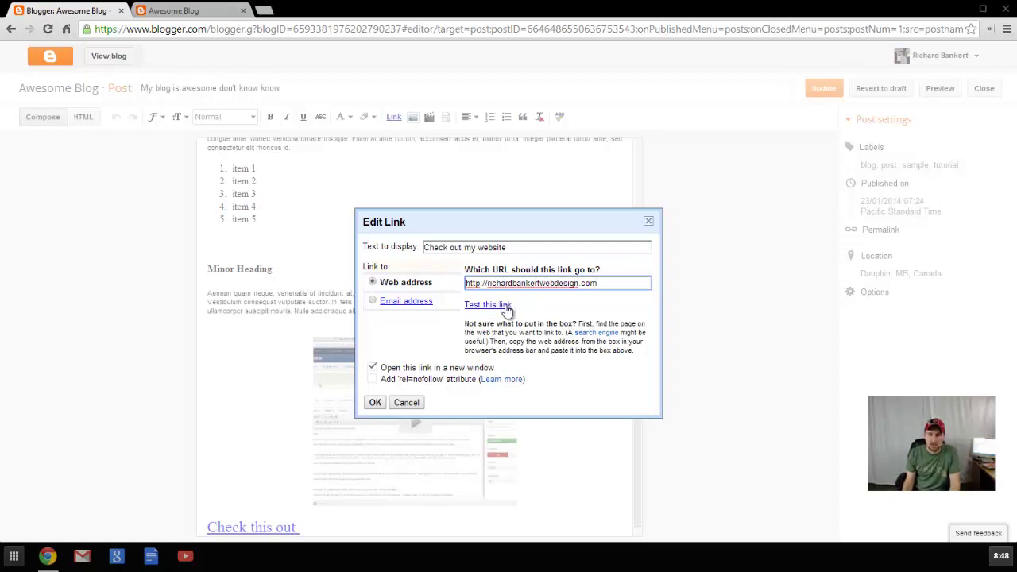
left_click(375, 304)
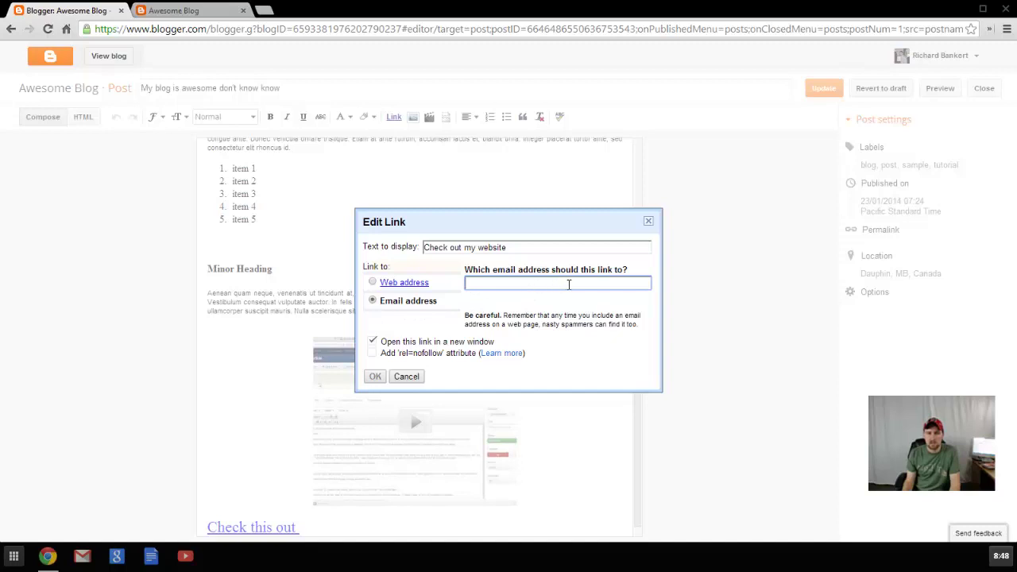
left_click(379, 286)
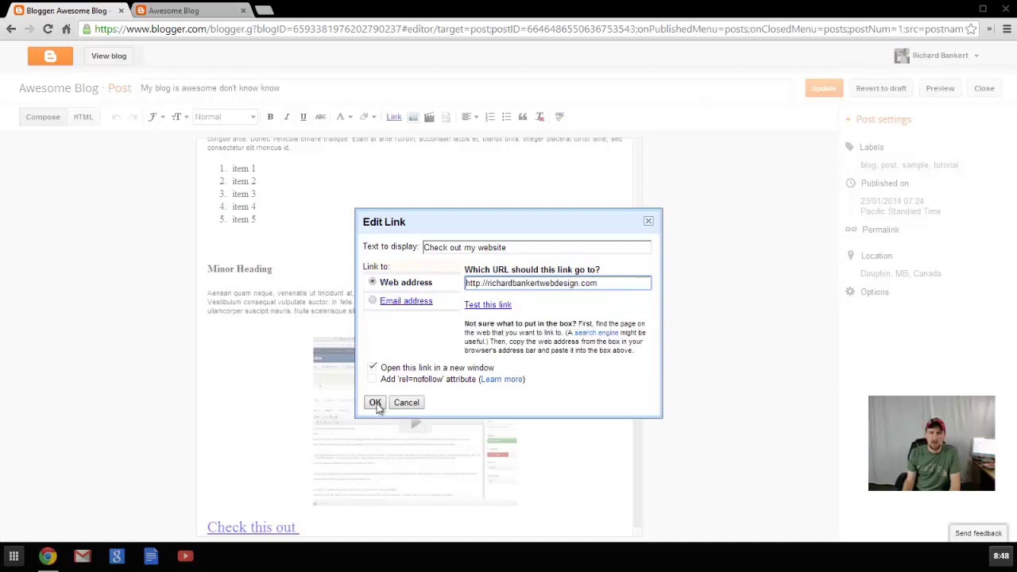
left_click(375, 403)
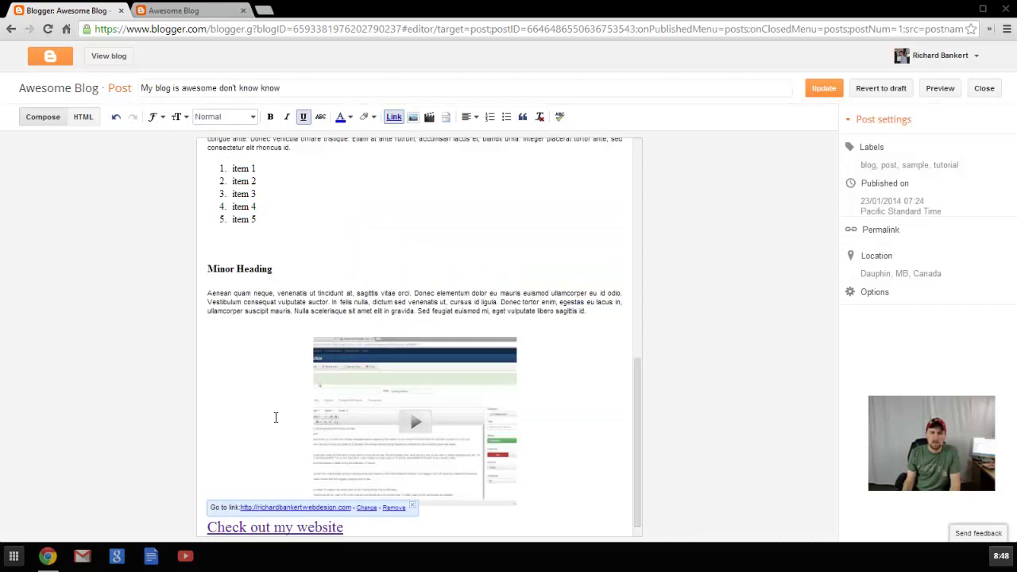
scroll(276, 417, "down", 1)
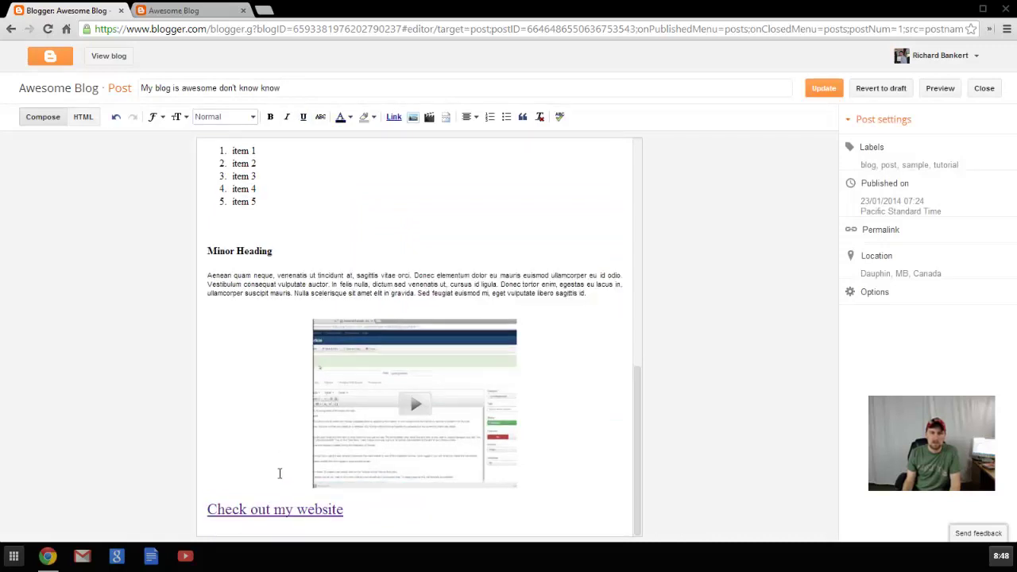
left_click(275, 511)
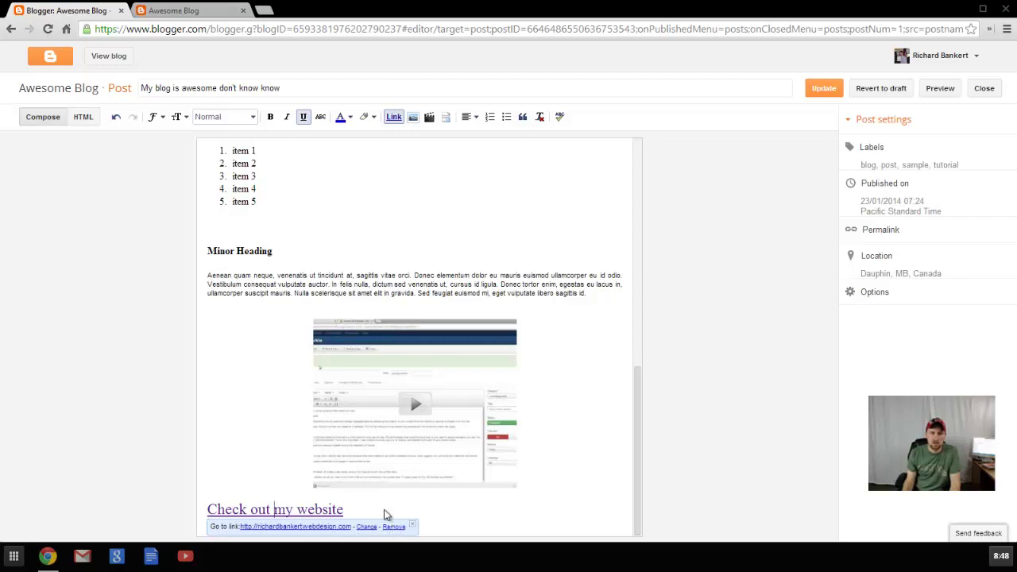
left_click(279, 447)
scroll(279, 447, "up", 10)
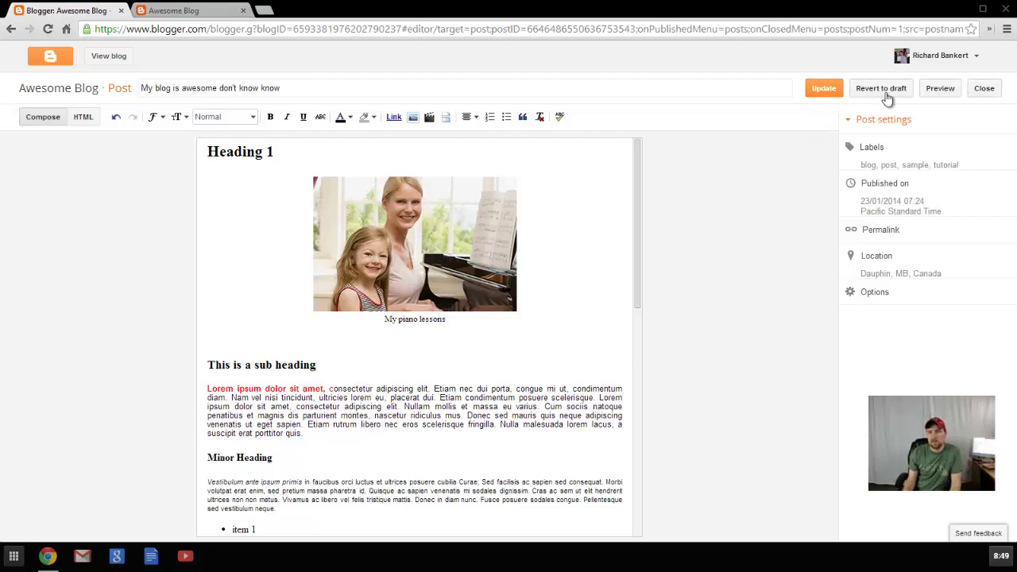
Preview the restyled post in a new tab, then close the preview.
left_click(941, 91)
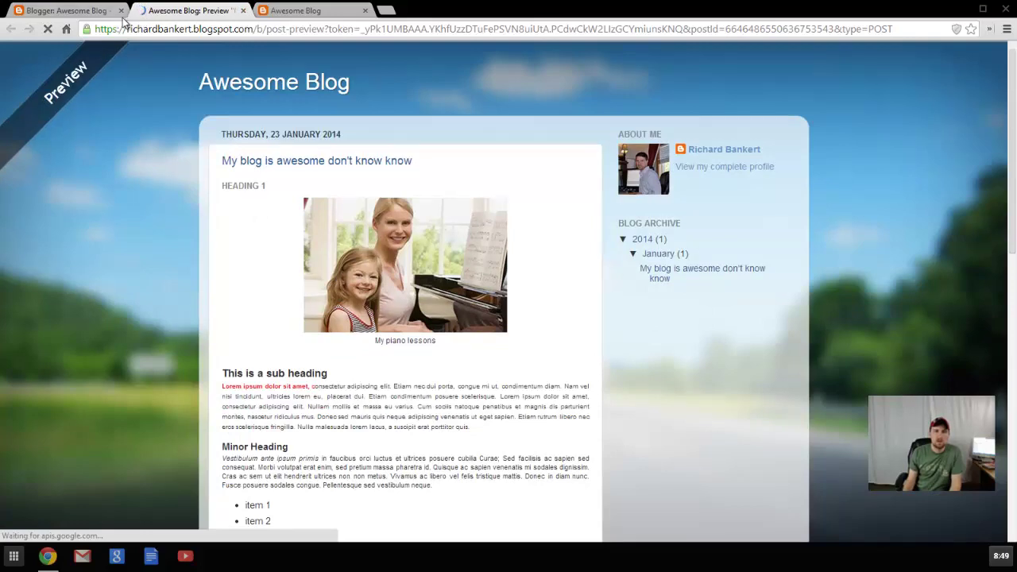
key("ctrl+w")
Update the published post and confirm saving the changes.
left_click(842, 89)
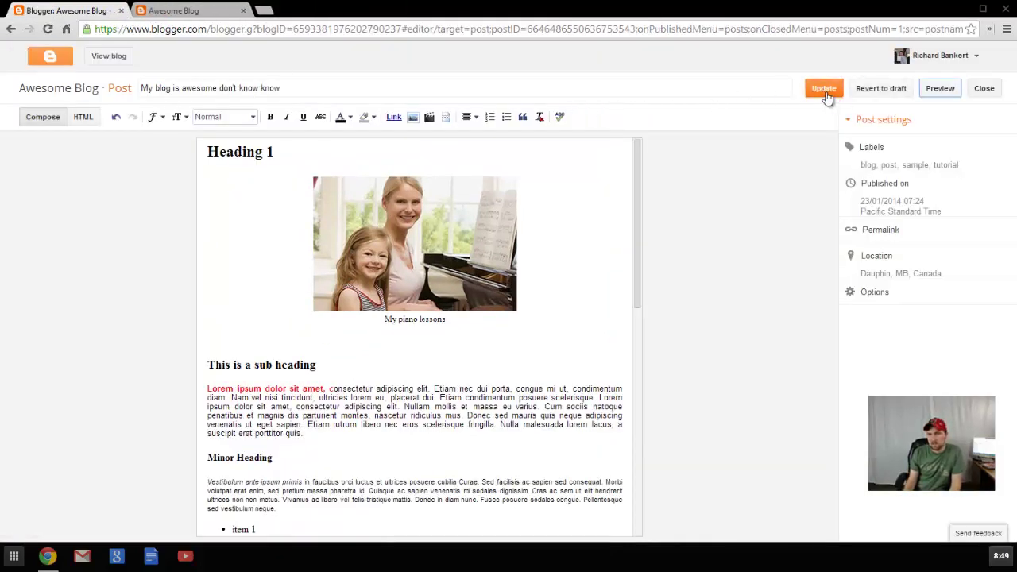
left_click(827, 94)
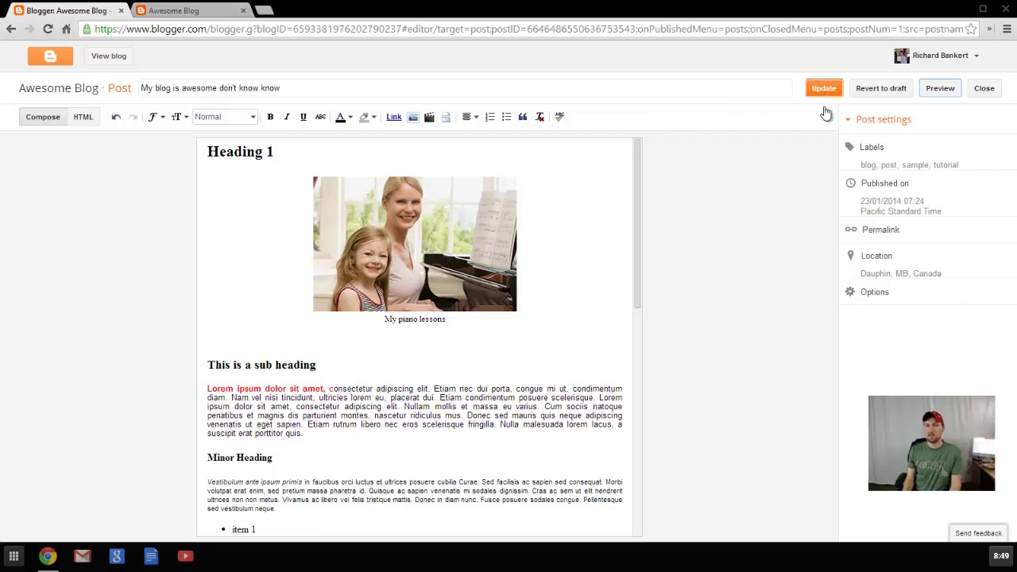